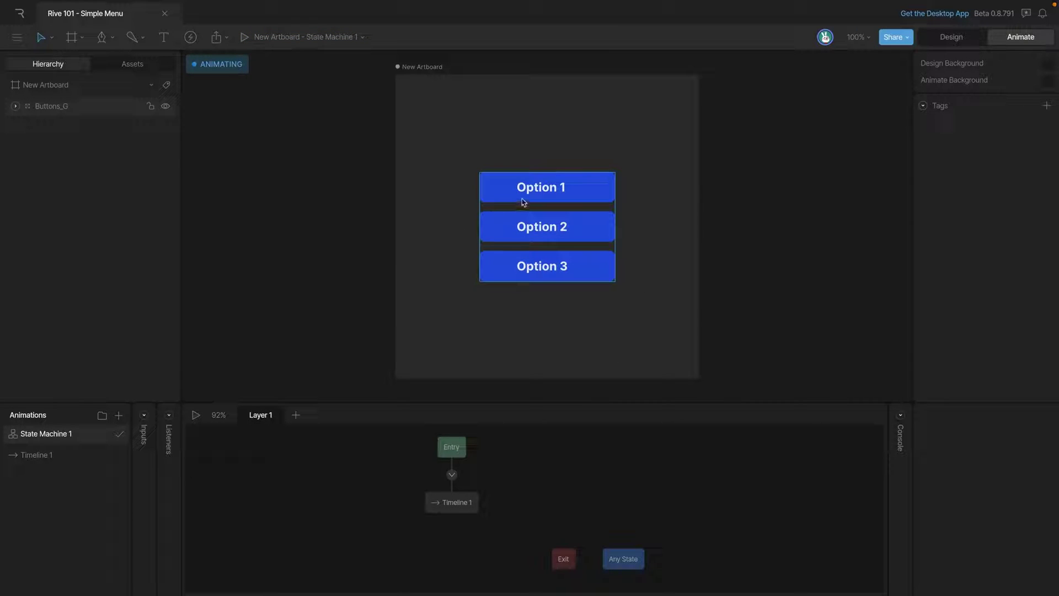
Expand Buttons_G and the Button1, Button2 and Button3 groups to reveal their Text and Rectangle layers.
{"action": "left_click", "coordinate": [15, 107]}
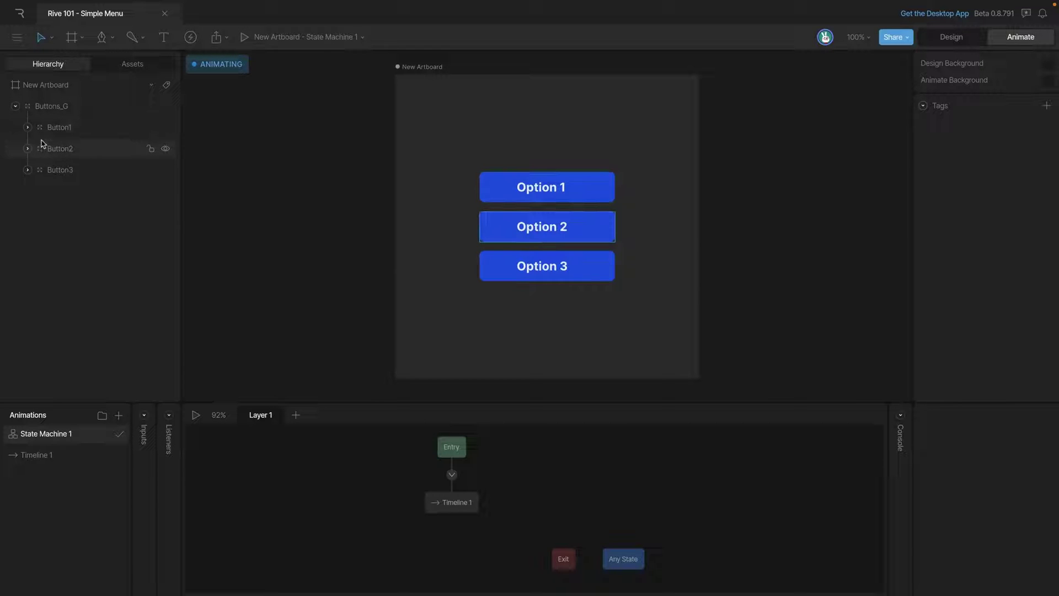
{"action": "left_click", "coordinate": [32, 133]}
{"action": "left_click", "coordinate": [27, 127]}
{"action": "left_click", "coordinate": [66, 151]}
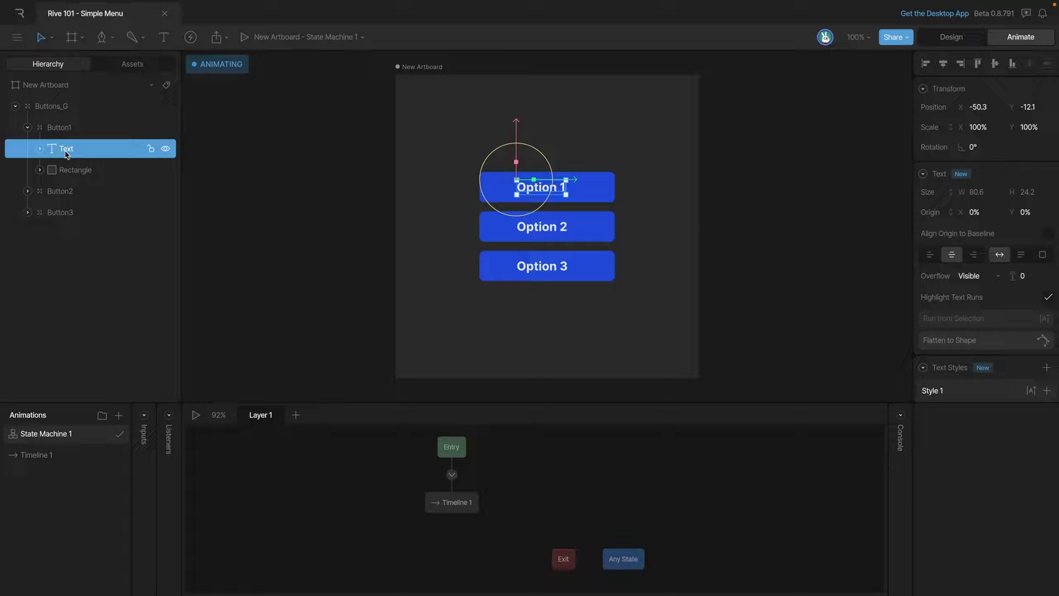
{"action": "left_click", "coordinate": [69, 169]}
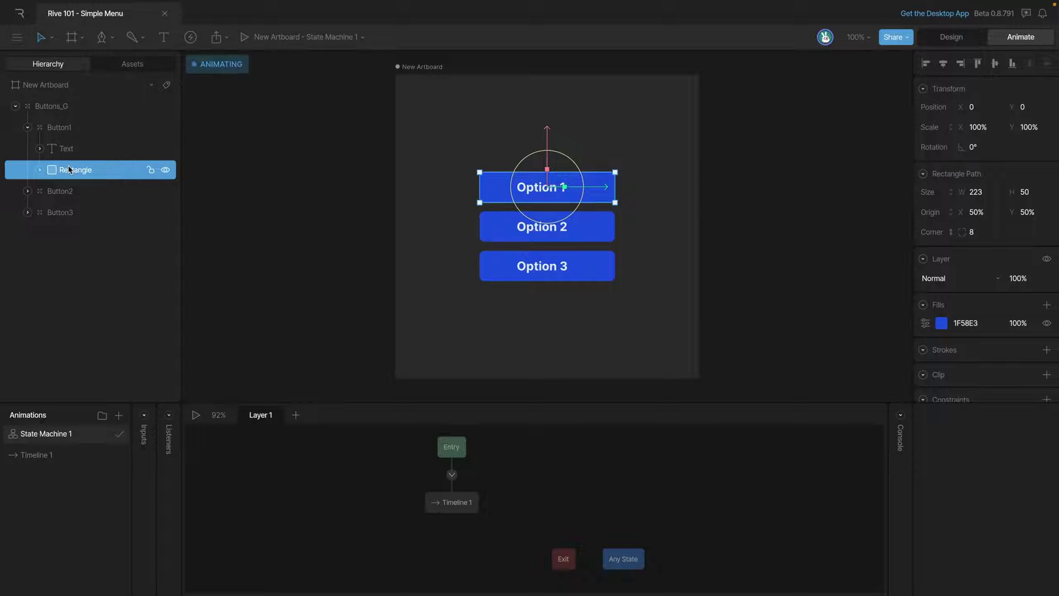
{"action": "left_click", "coordinate": [27, 191]}
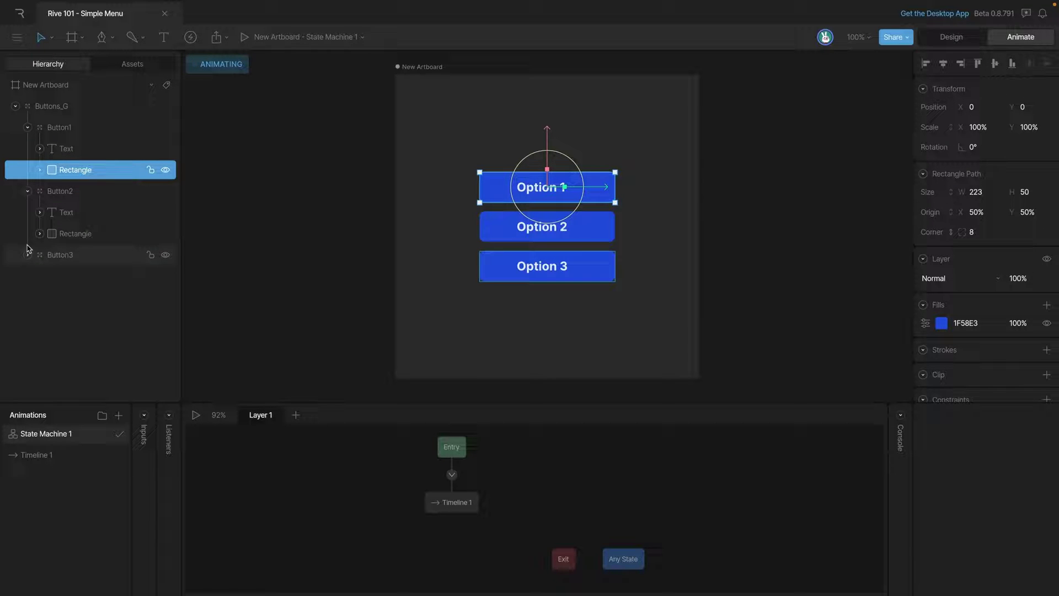
{"action": "left_click", "coordinate": [27, 256]}
{"action": "left_click", "coordinate": [348, 470]}
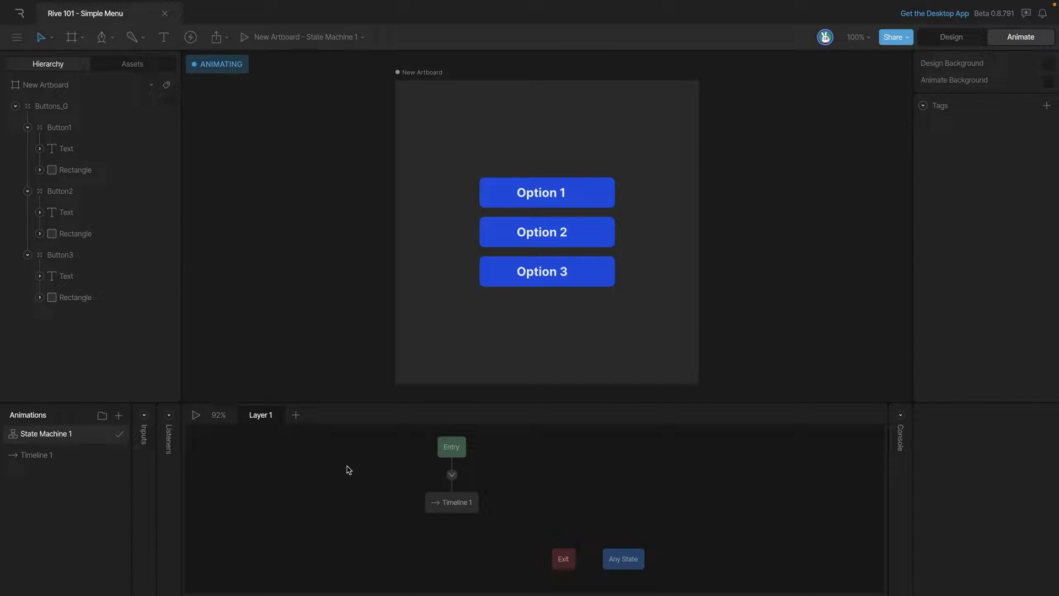
Add a Boolean input to the state machine and name it Button1_Hover.
{"action": "left_click", "coordinate": [144, 417]}
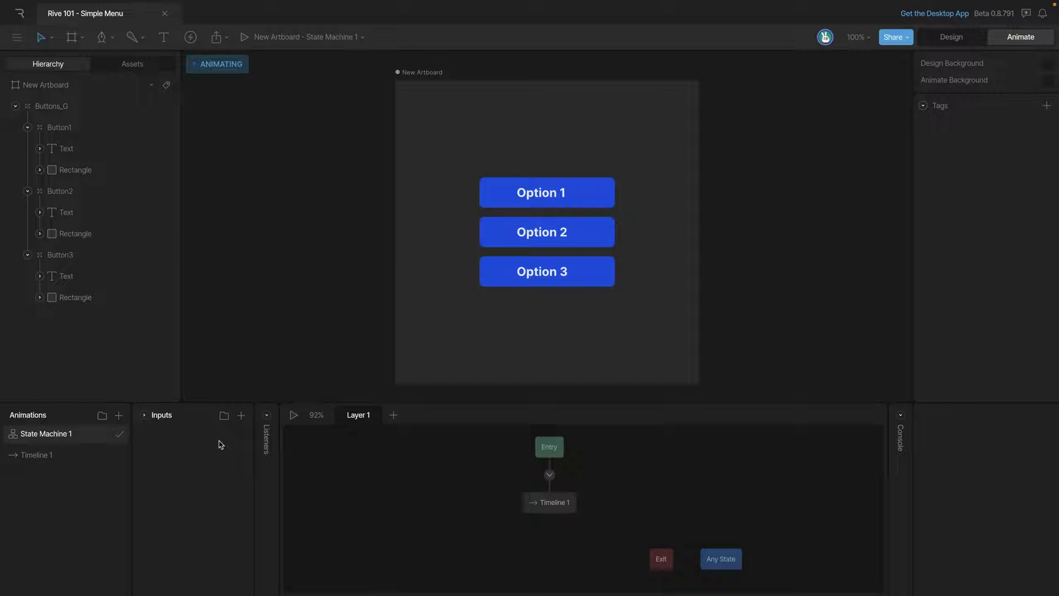
{"action": "left_click", "coordinate": [241, 415]}
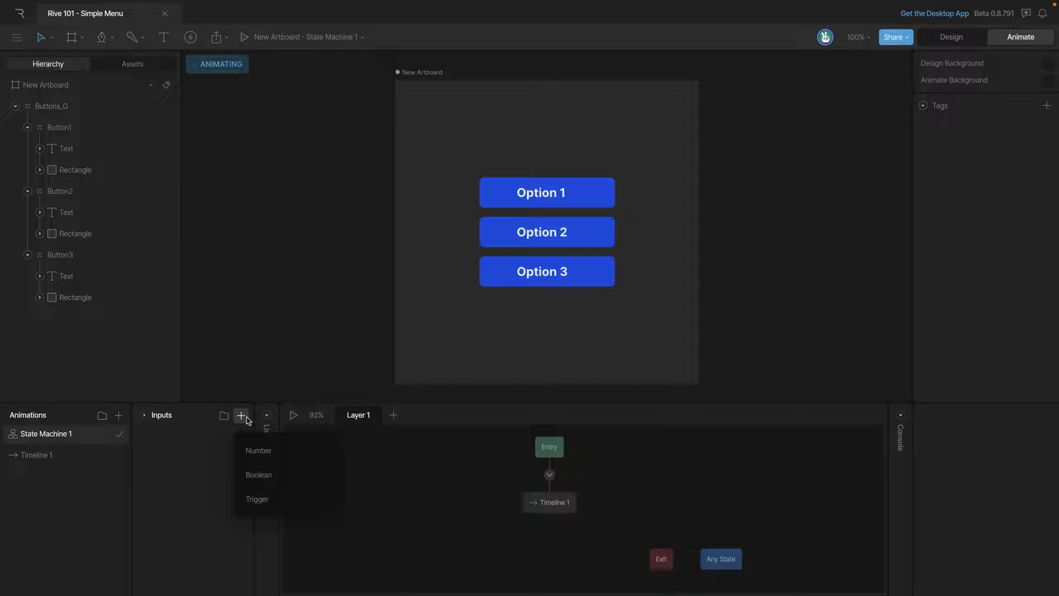
{"action": "left_click", "coordinate": [250, 480]}
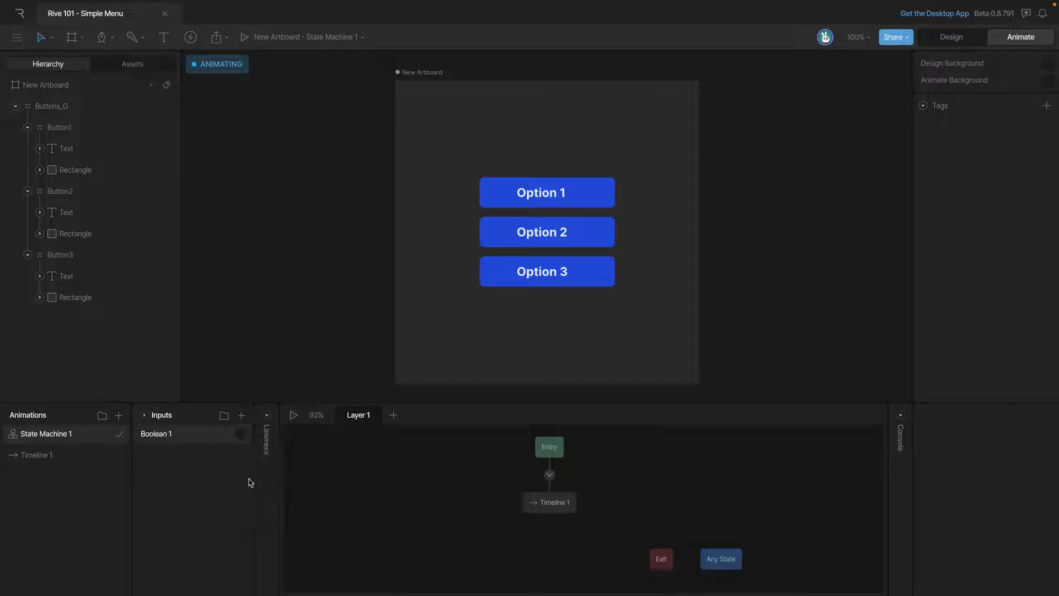
{"action": "double_click", "coordinate": [158, 434]}
{"action": "type", "text": "Button1_Hover"}
Add two listeners on Button1, making the first set Button1_Hover on pointer enter.
{"action": "left_click", "coordinate": [74, 131]}
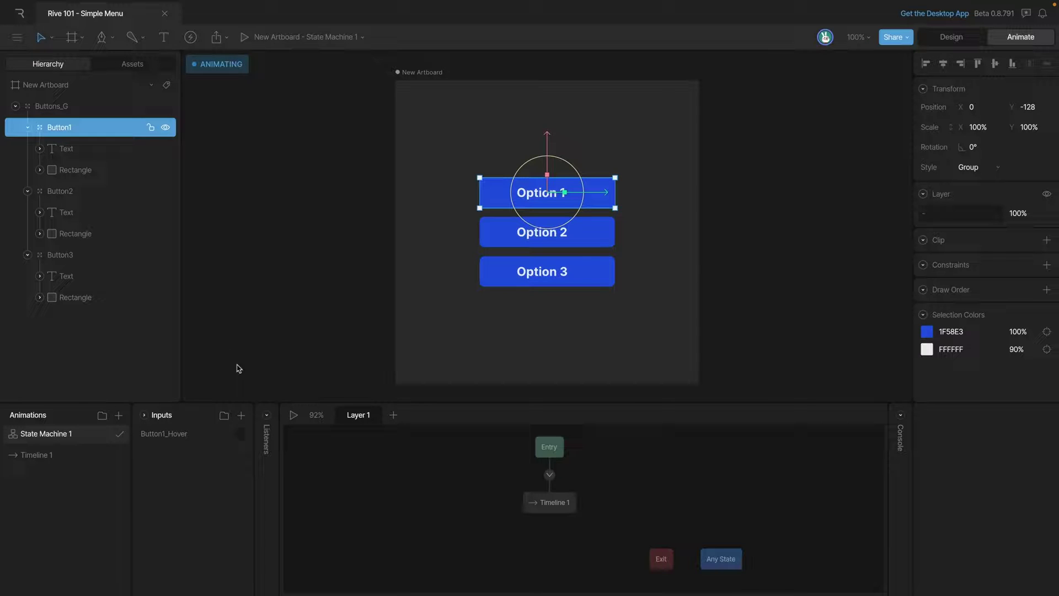
{"action": "left_click", "coordinate": [266, 416]}
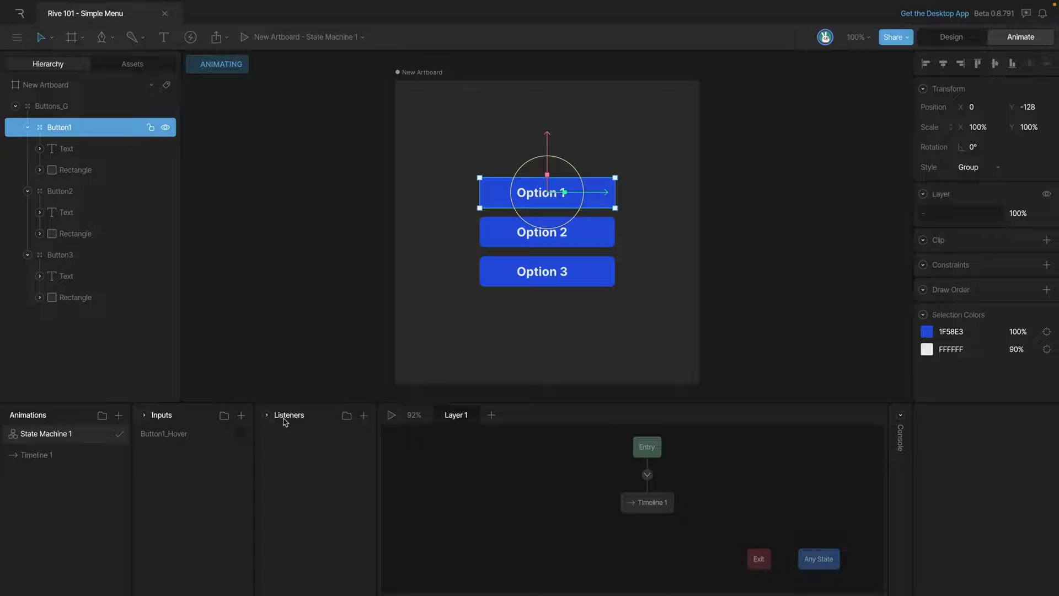
{"action": "left_click", "coordinate": [363, 416]}
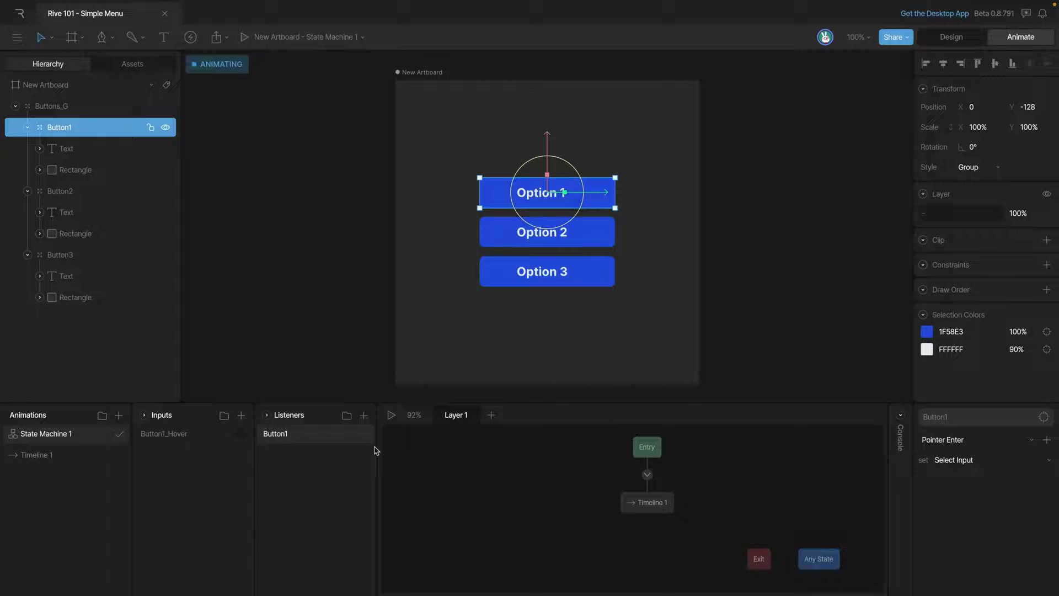
{"action": "left_click", "coordinate": [365, 418]}
{"action": "key", "text": "Escape"}
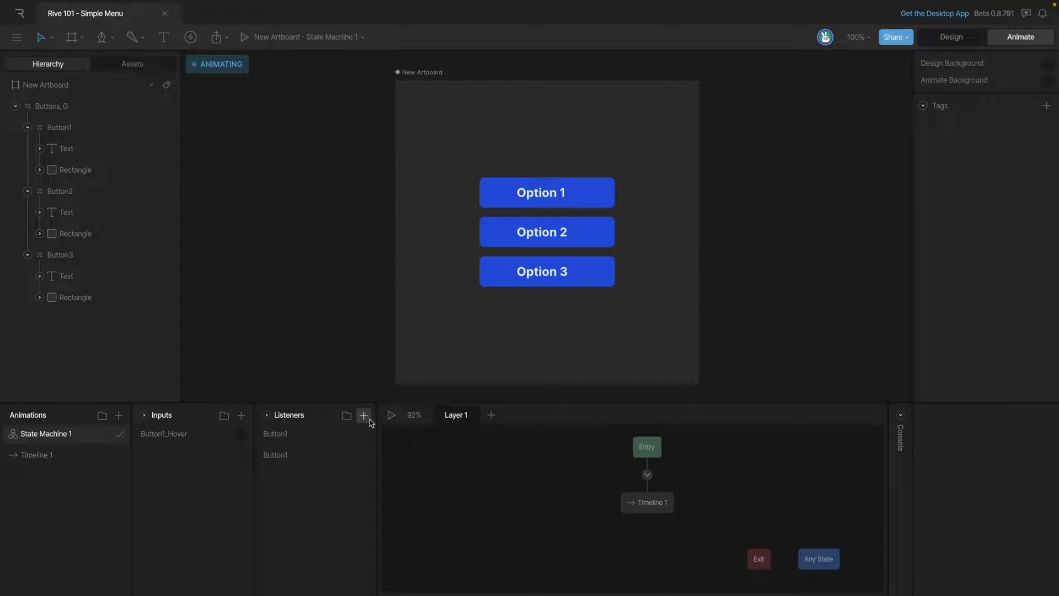
{"action": "left_click", "coordinate": [299, 439]}
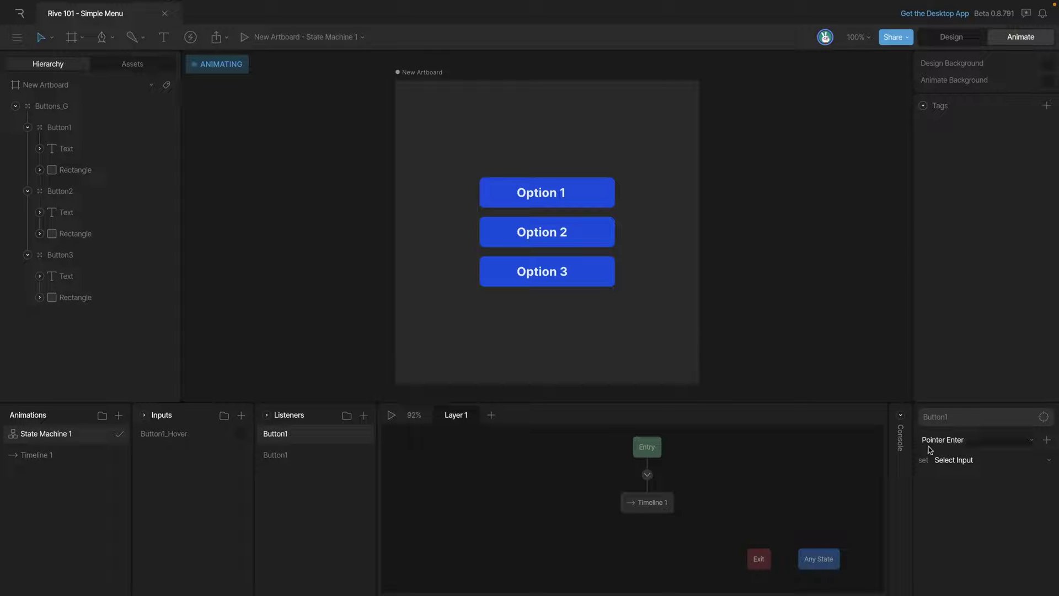
{"action": "left_click", "coordinate": [960, 458]}
{"action": "left_click", "coordinate": [960, 484]}
Make the second listener set Button1_Hover to false on Pointer Exit.
{"action": "left_click", "coordinate": [305, 456]}
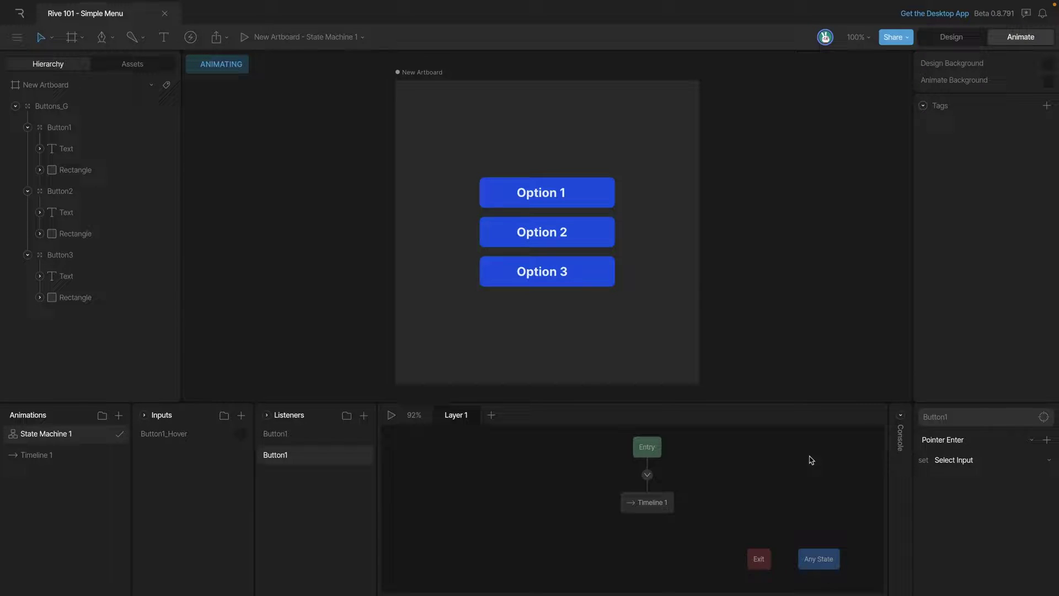
{"action": "left_click", "coordinate": [940, 445]}
{"action": "left_click", "coordinate": [940, 486]}
{"action": "left_click", "coordinate": [958, 469]}
{"action": "left_click", "coordinate": [960, 484]}
{"action": "left_click", "coordinate": [1014, 464]}
{"action": "left_click", "coordinate": [1015, 470]}
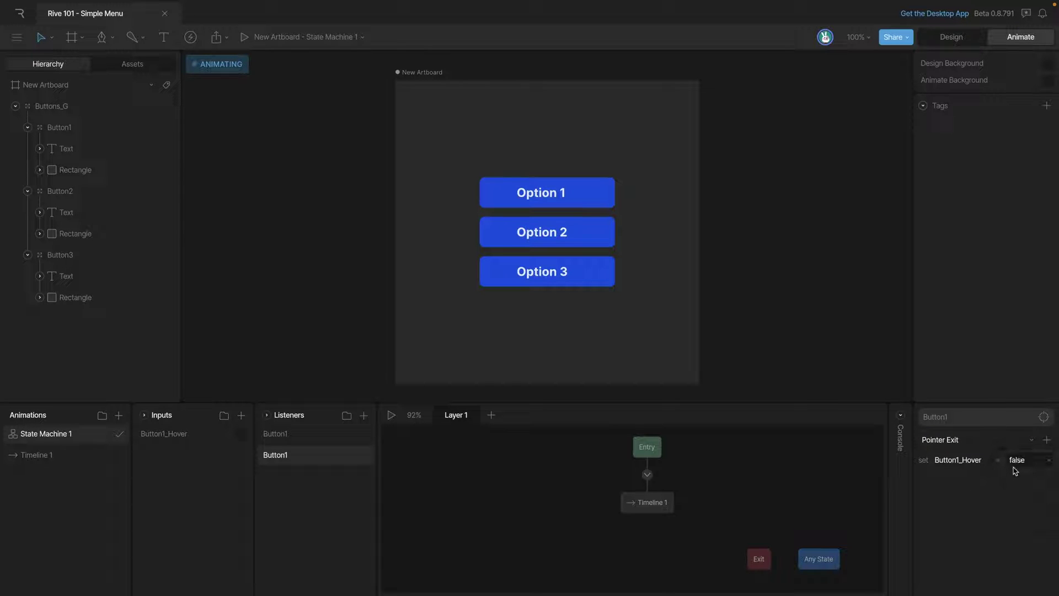
Rename the two listeners Button1 Enter and Button1 Exit.
{"action": "double_click", "coordinate": [298, 436]}
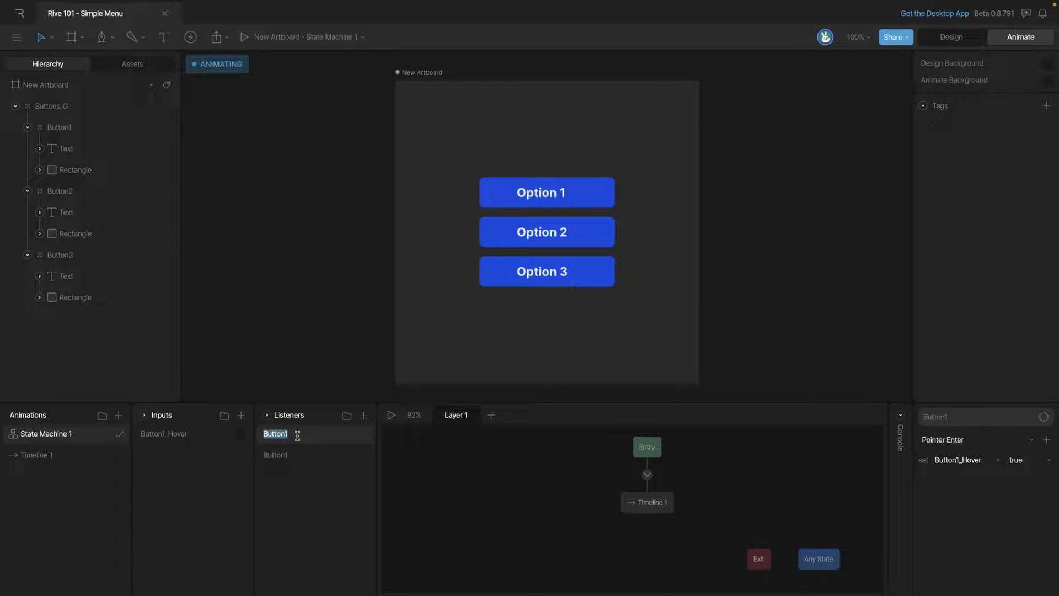
{"action": "left_click", "coordinate": [298, 436]}
{"action": "double_click", "coordinate": [296, 463]}
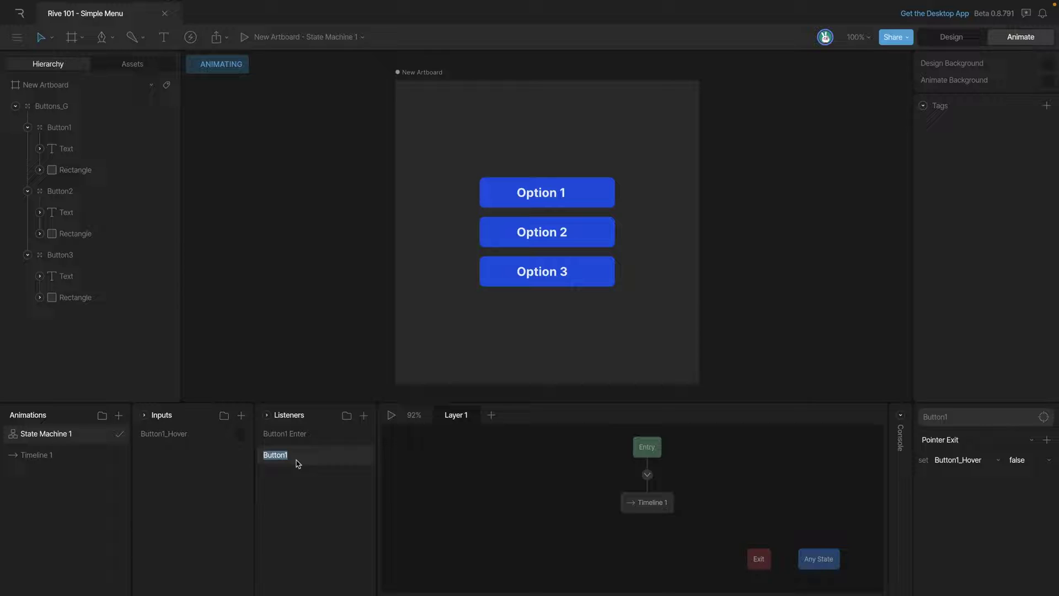
{"action": "left_click", "coordinate": [298, 460]}
{"action": "type", "text": "Exit"}
Play the state machine, hover Option 1 to see Button1_Hover turn true, then stop it.
{"action": "left_click", "coordinate": [391, 415]}
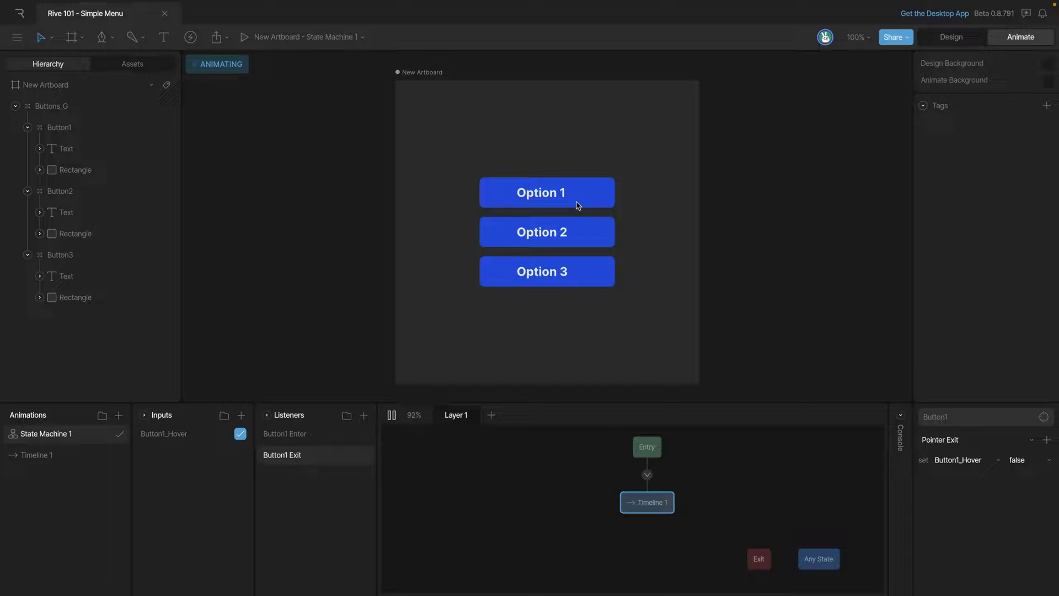
{"action": "left_click", "coordinate": [546, 478]}
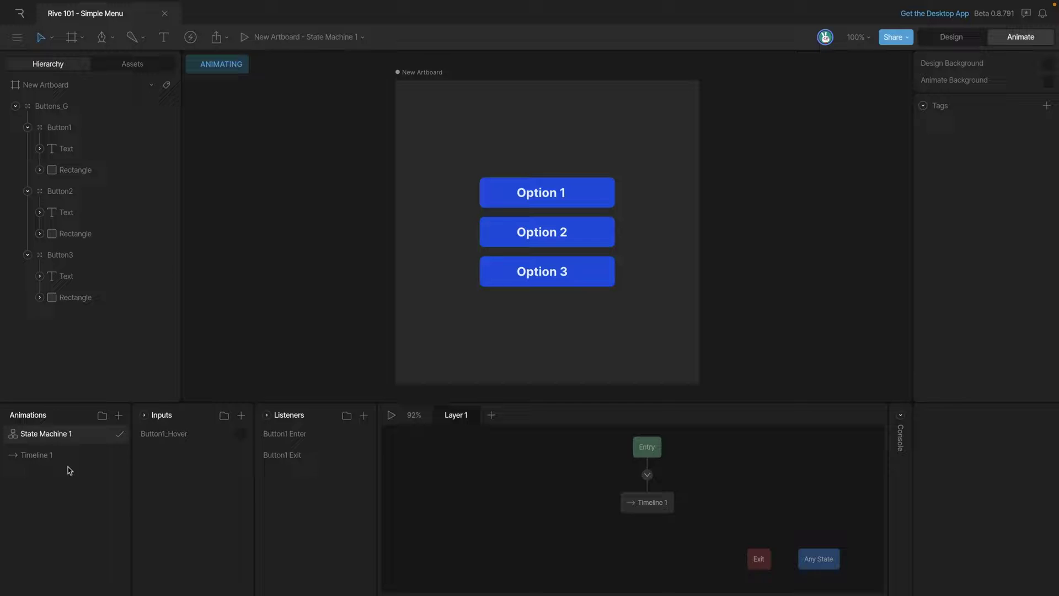
Rename Timeline 1 to Button 1 ON and key Button1's rectangle fill purple B21FE3.
{"action": "double_click", "coordinate": [48, 466]}
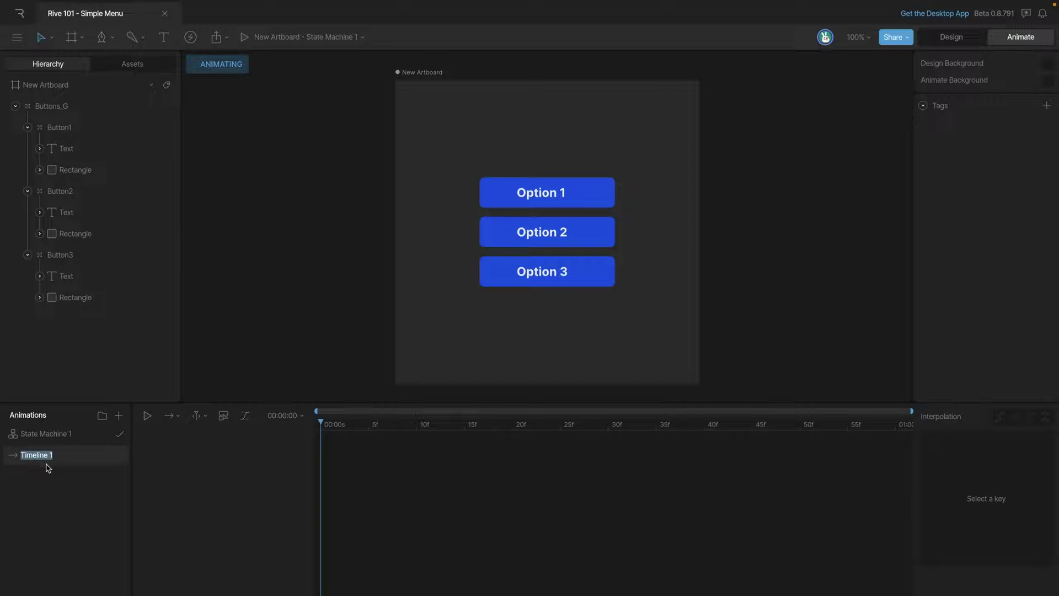
{"action": "type", "text": "Button 1 ON"}
{"action": "key", "text": "Return"}
{"action": "left_click", "coordinate": [597, 198]}
{"action": "left_click", "coordinate": [970, 325]}
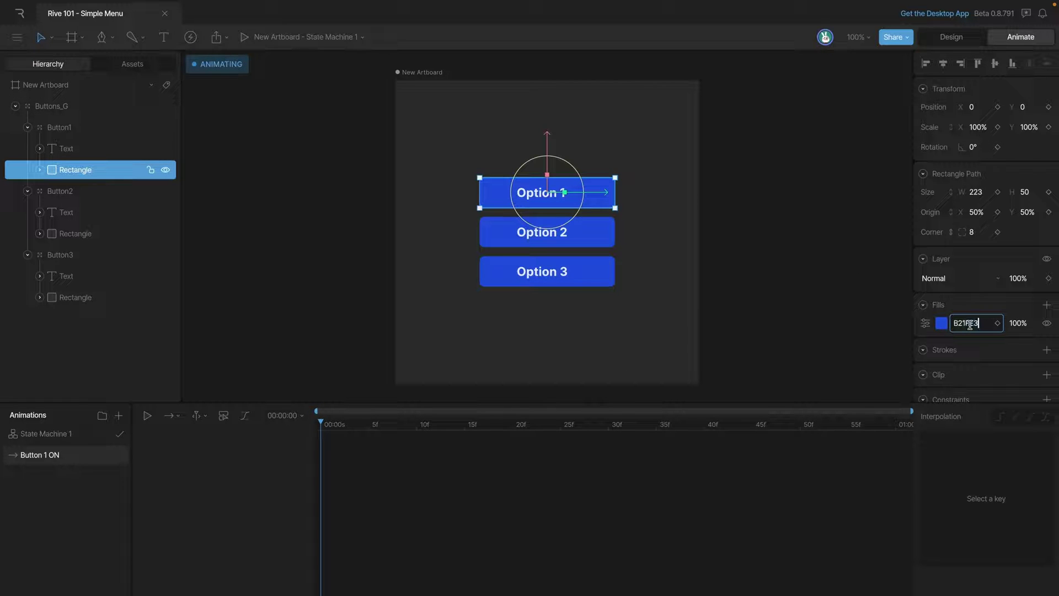
{"action": "key", "text": "Return"}
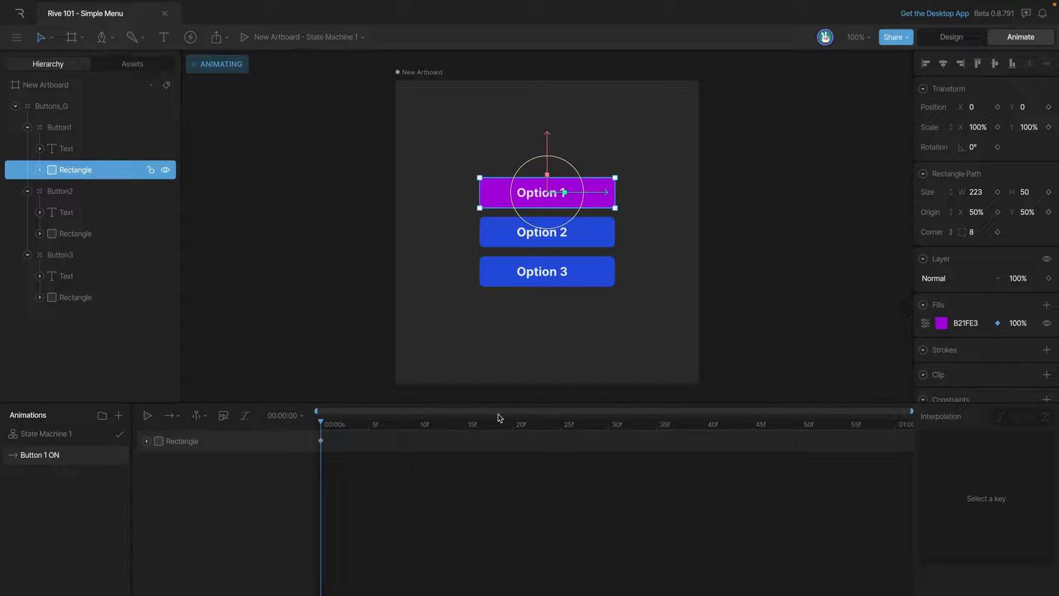
Add a Button 1 OFF timeline that keys the rectangle fill blue 1F5BE3.
{"action": "left_click", "coordinate": [119, 417]}
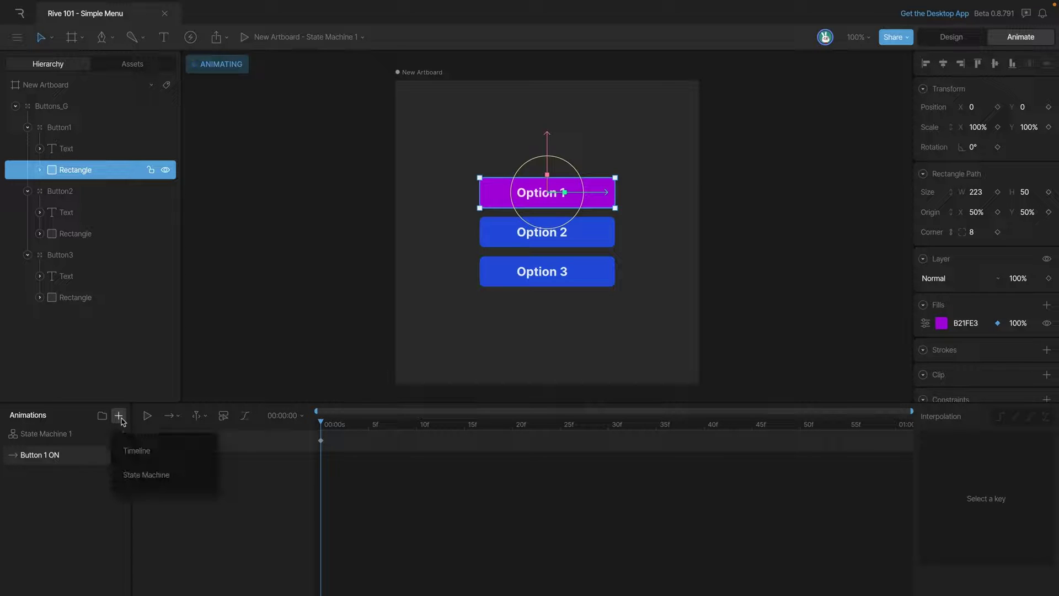
{"action": "left_click", "coordinate": [136, 450]}
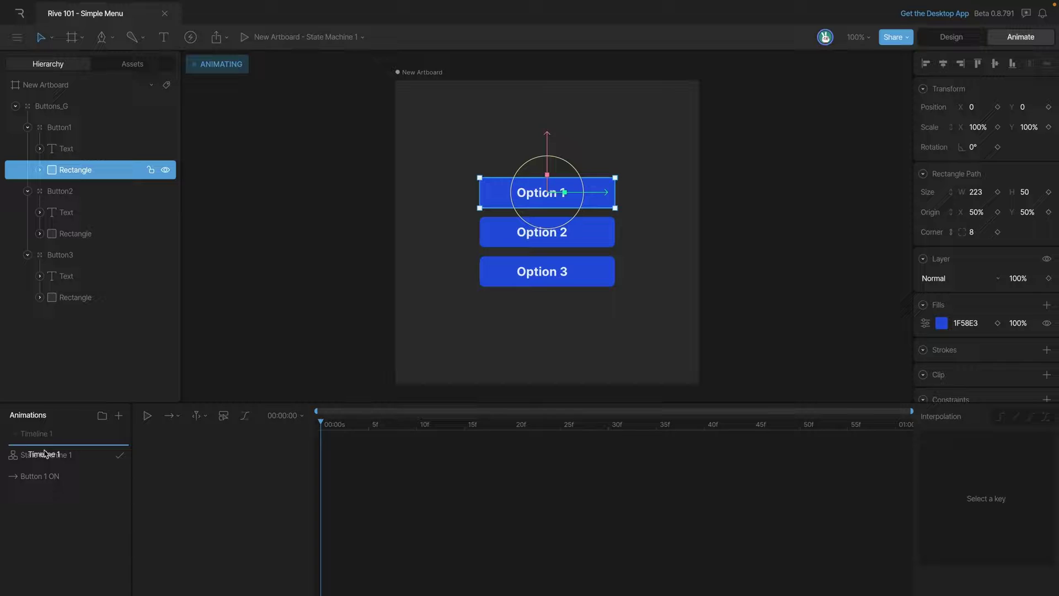
{"action": "left_click_drag", "start_coordinate": [49, 435], "coordinate": [43, 488]}
{"action": "double_click", "coordinate": [42, 486]}
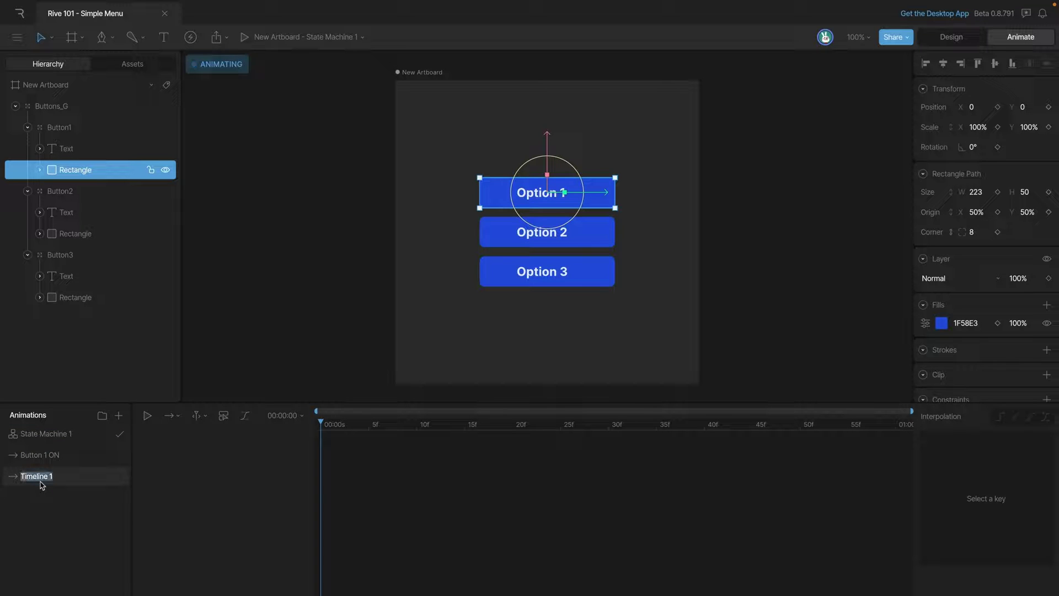
{"action": "type", "text": "Button 1 OFF"}
{"action": "key", "text": "Return"}
{"action": "left_click", "coordinate": [998, 323]}
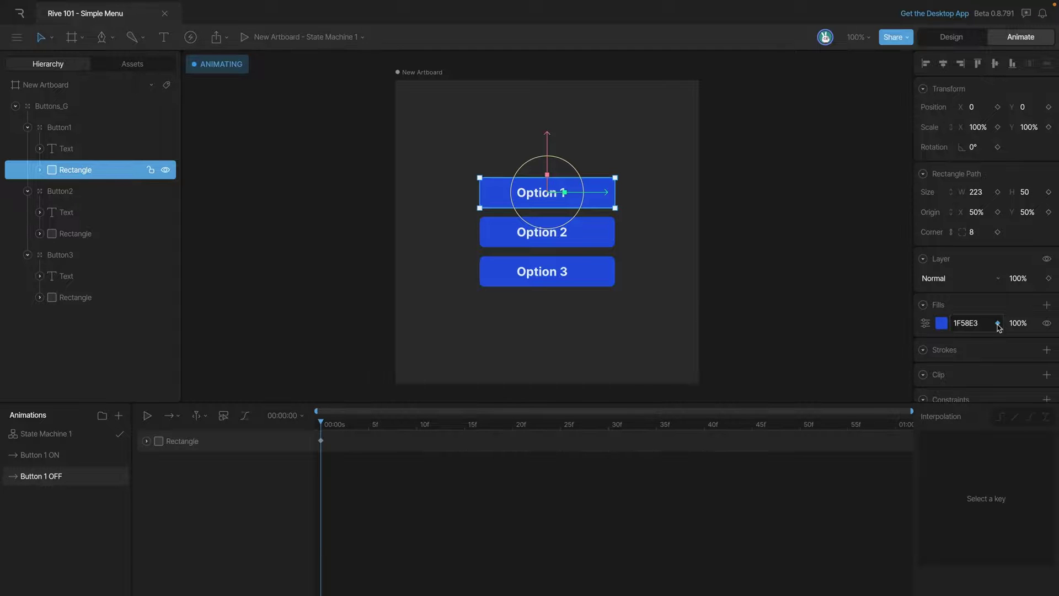
Check the Rectangle Fill 1 colour keys in both Button 1 OFF and Button 1 ON.
{"action": "left_click", "coordinate": [53, 459]}
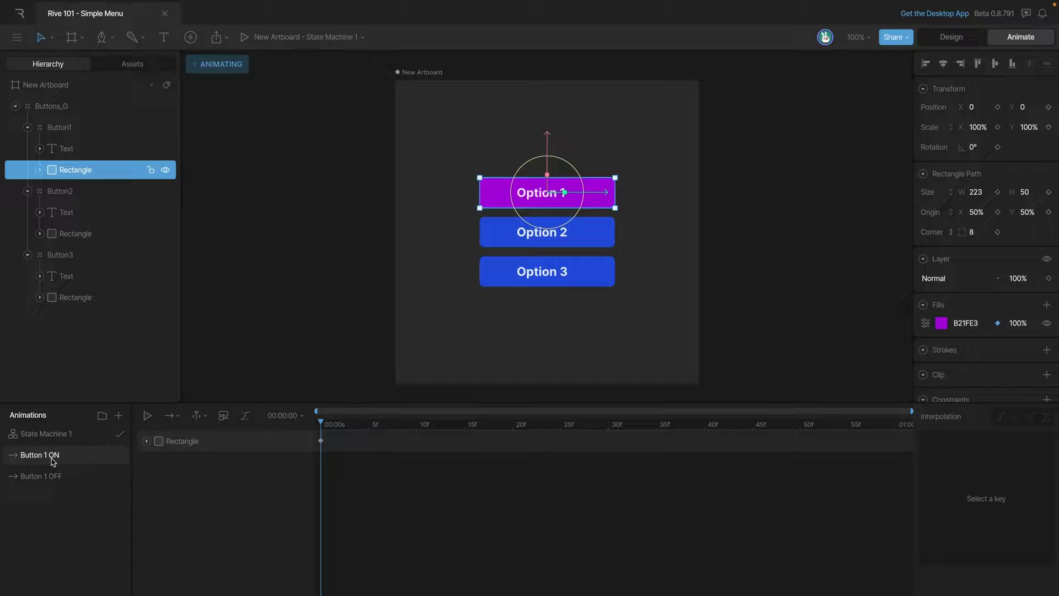
{"action": "left_click", "coordinate": [54, 475]}
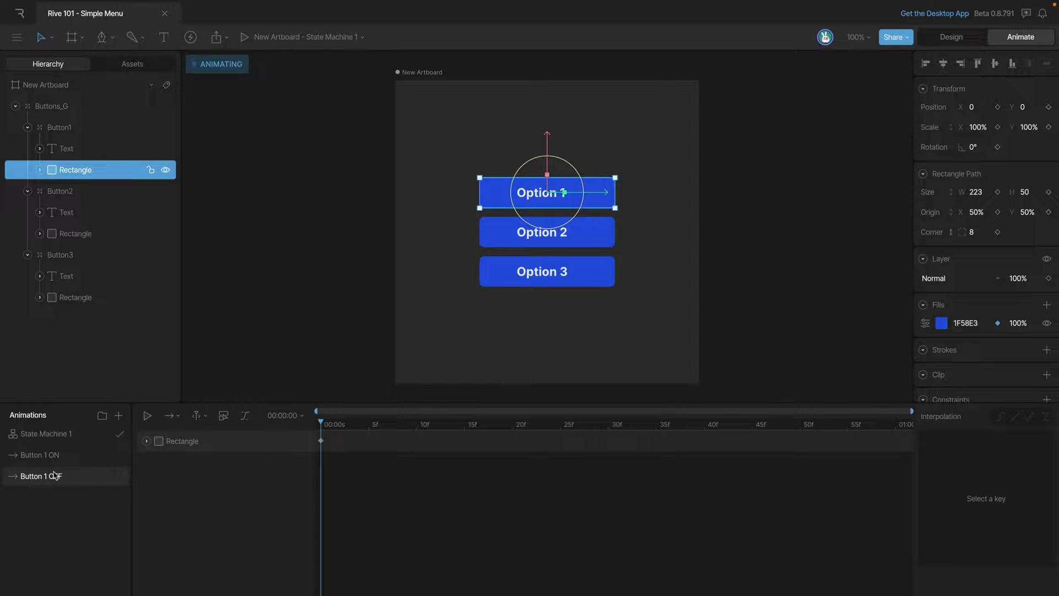
{"action": "key", "text": "Escape"}
{"action": "left_click", "coordinate": [146, 441]}
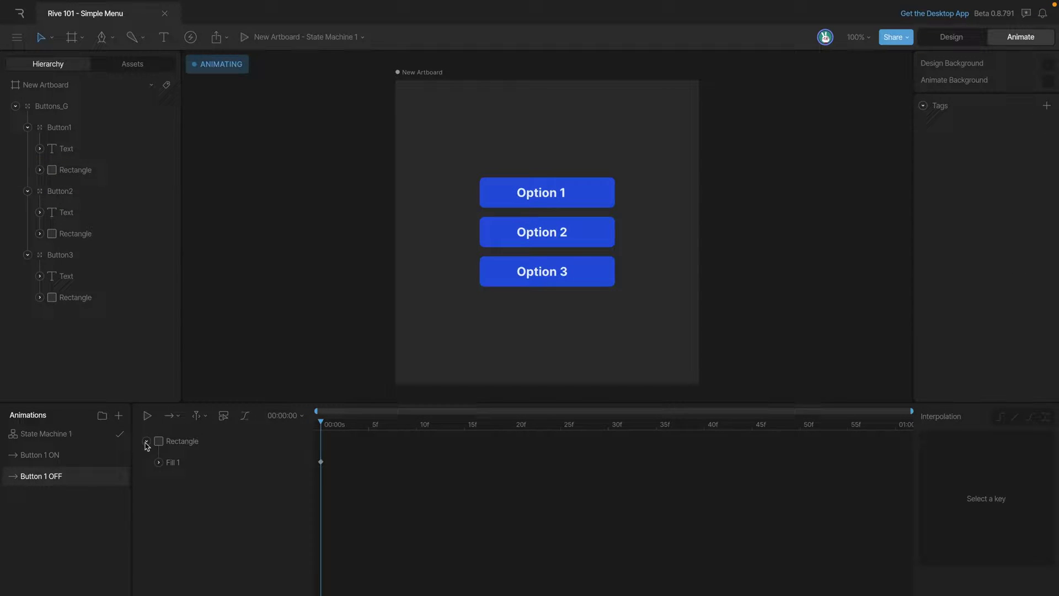
{"action": "left_click", "coordinate": [159, 462]}
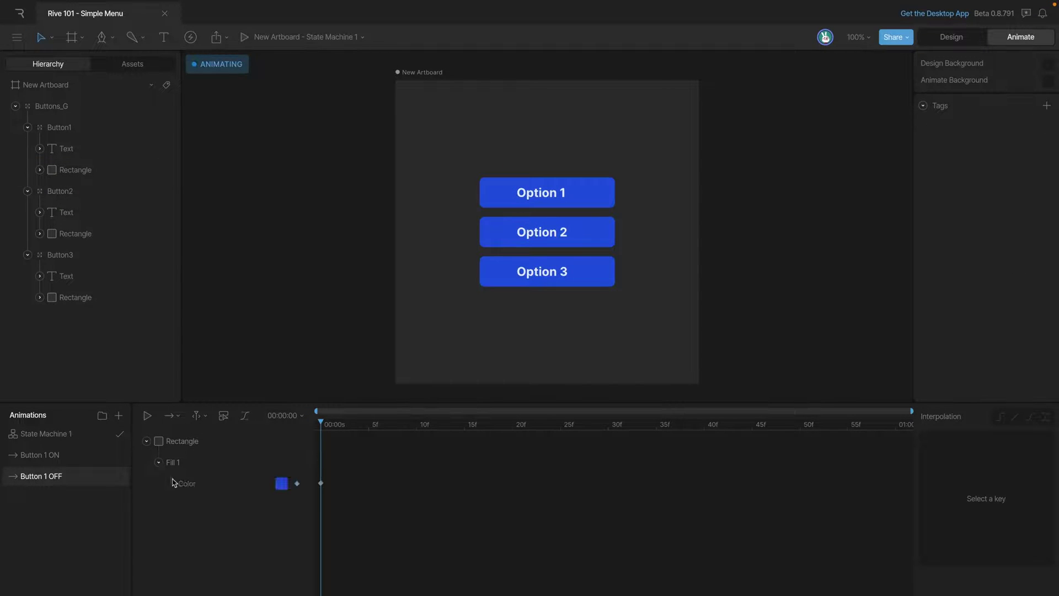
{"action": "left_click", "coordinate": [19, 461]}
{"action": "left_click", "coordinate": [146, 442]}
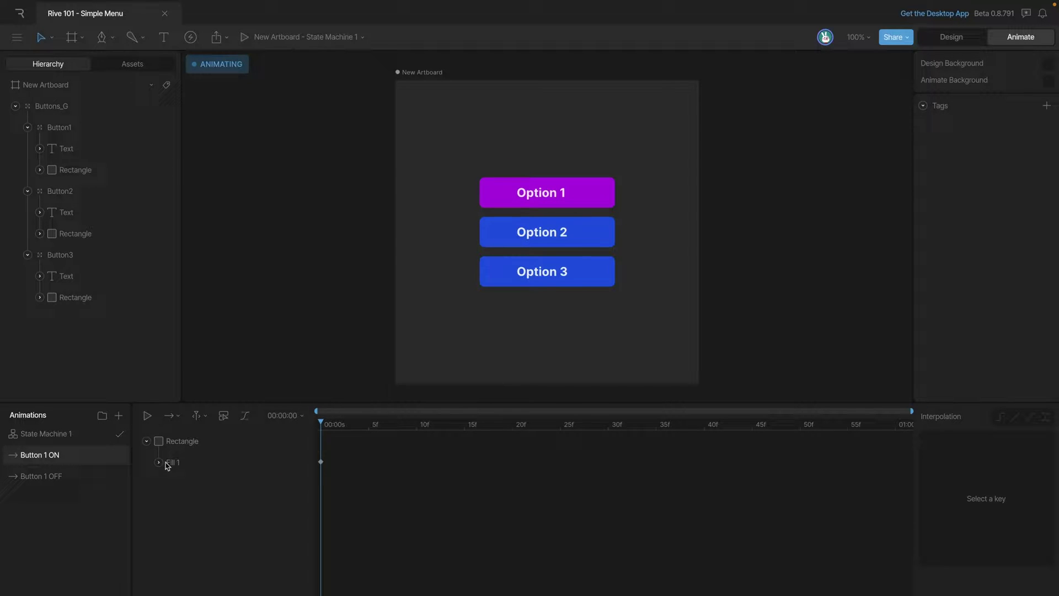
{"action": "left_click", "coordinate": [158, 463]}
In State Machine 1, make the entry state play Button 1 OFF and add a Button 1 ON state.
{"action": "left_click", "coordinate": [58, 433]}
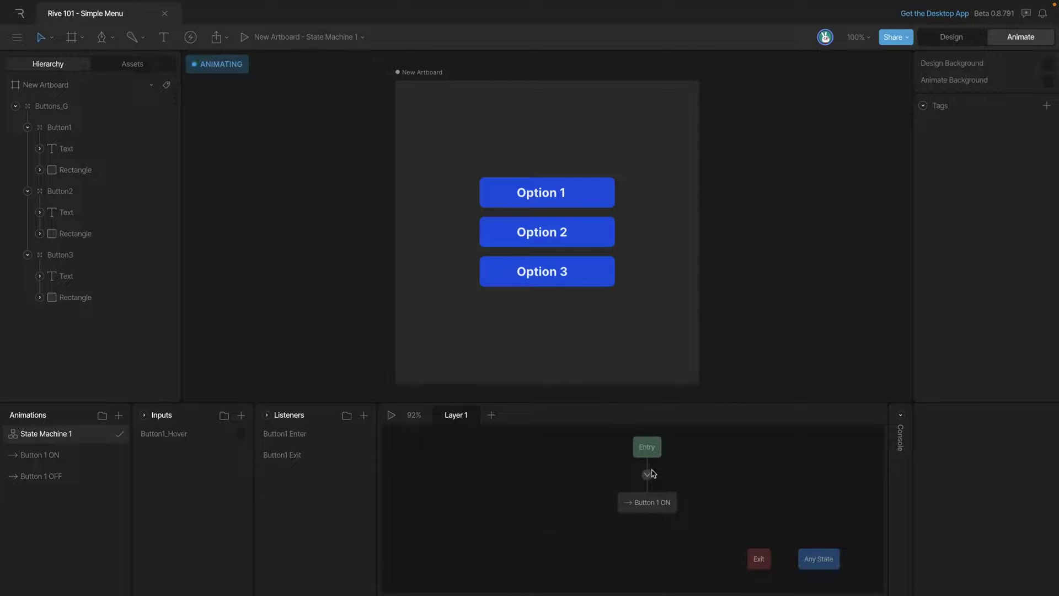
{"action": "left_click", "coordinate": [665, 502]}
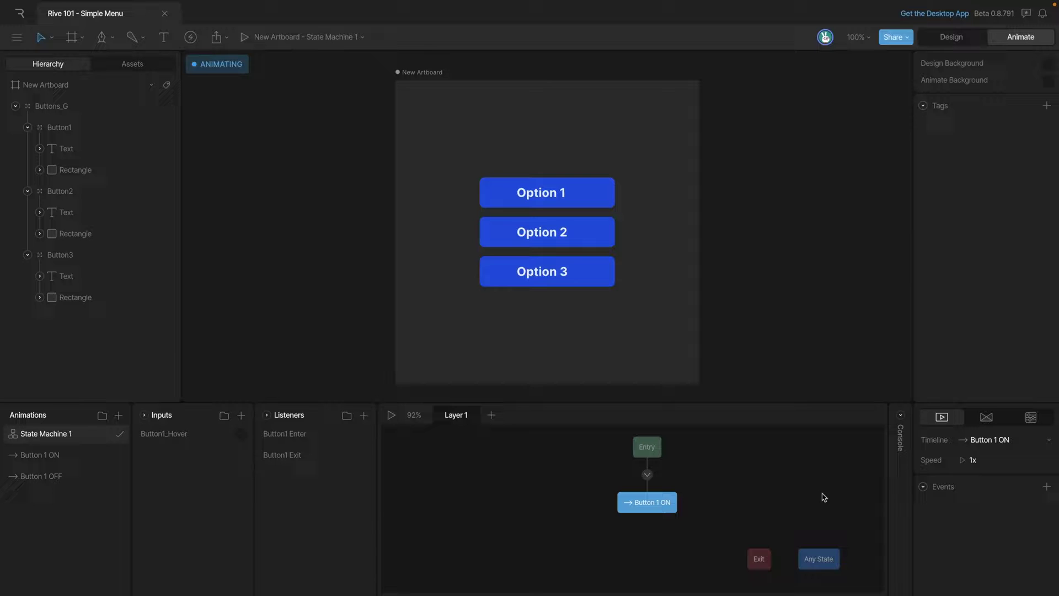
{"action": "left_click", "coordinate": [987, 440]}
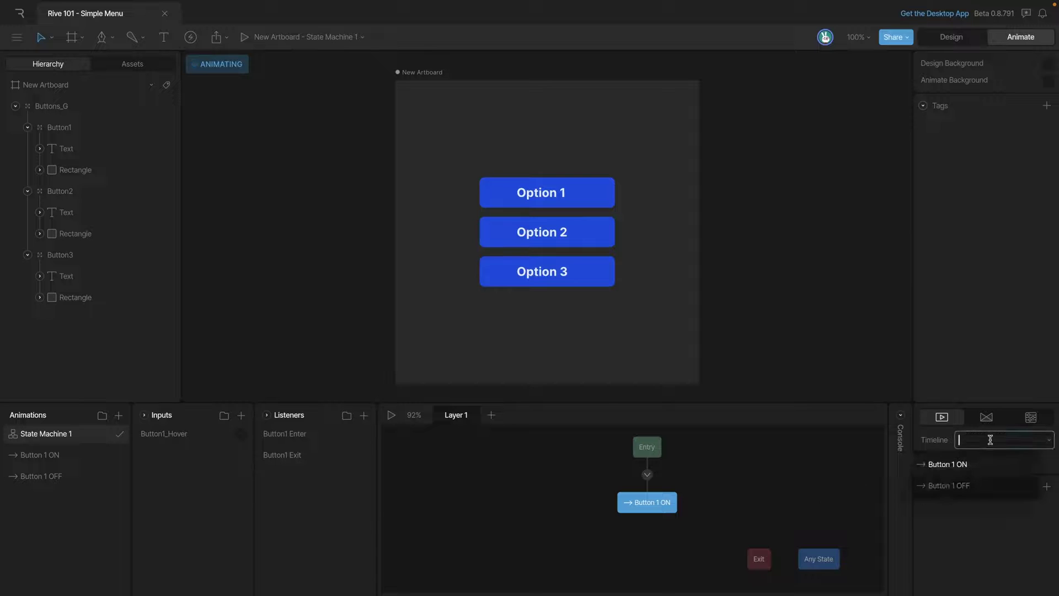
{"action": "left_click", "coordinate": [952, 486]}
{"action": "left_click_drag", "start_coordinate": [52, 457], "coordinate": [648, 566]}
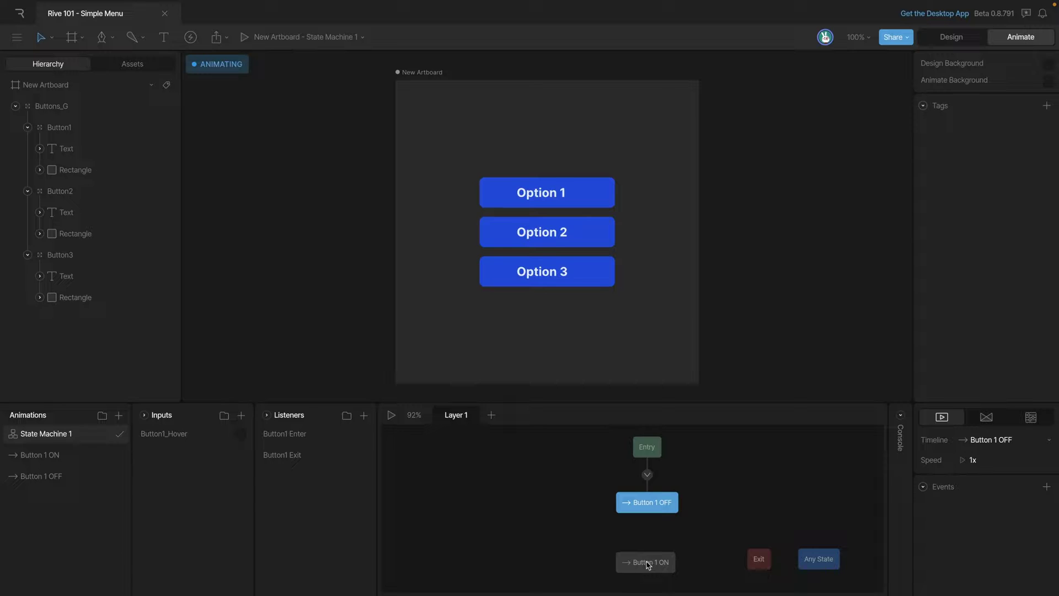
Add a Button 1 OFF to Button 1 ON transition conditioned on Button1_Hover being true.
{"action": "left_click", "coordinate": [559, 487]}
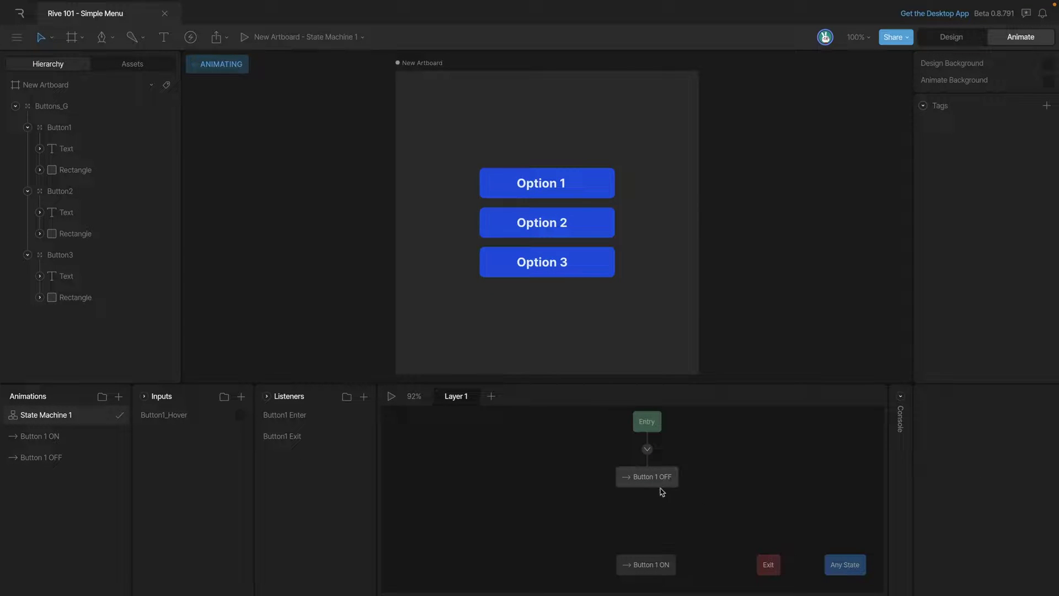
{"action": "mouse_move", "coordinate": [652, 496]}
{"action": "left_click_drag", "start_coordinate": [653, 496], "coordinate": [646, 553]}
{"action": "left_click", "coordinate": [648, 521]}
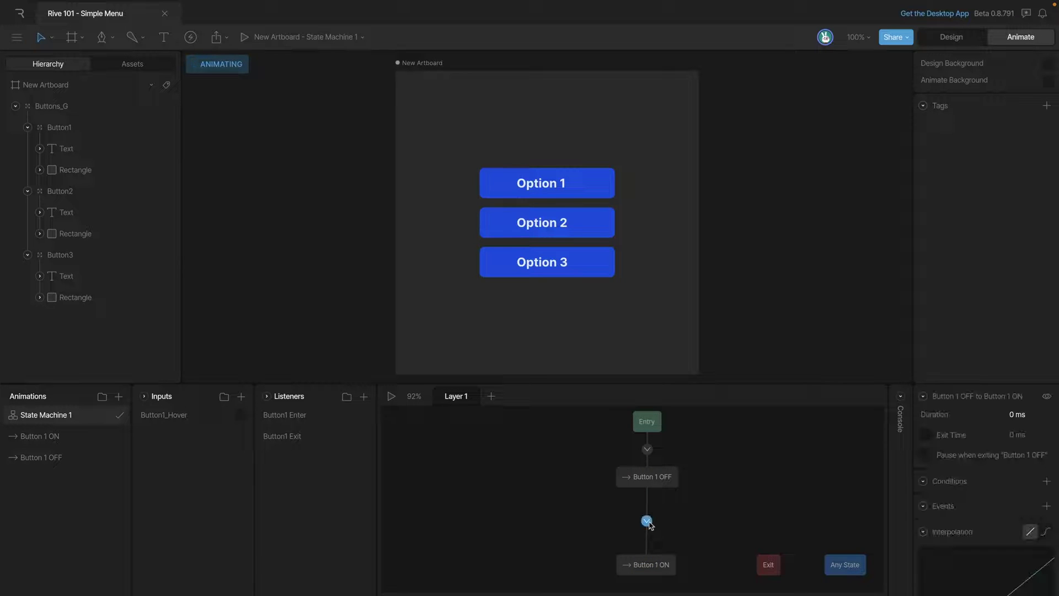
{"action": "left_click", "coordinate": [1046, 480]}
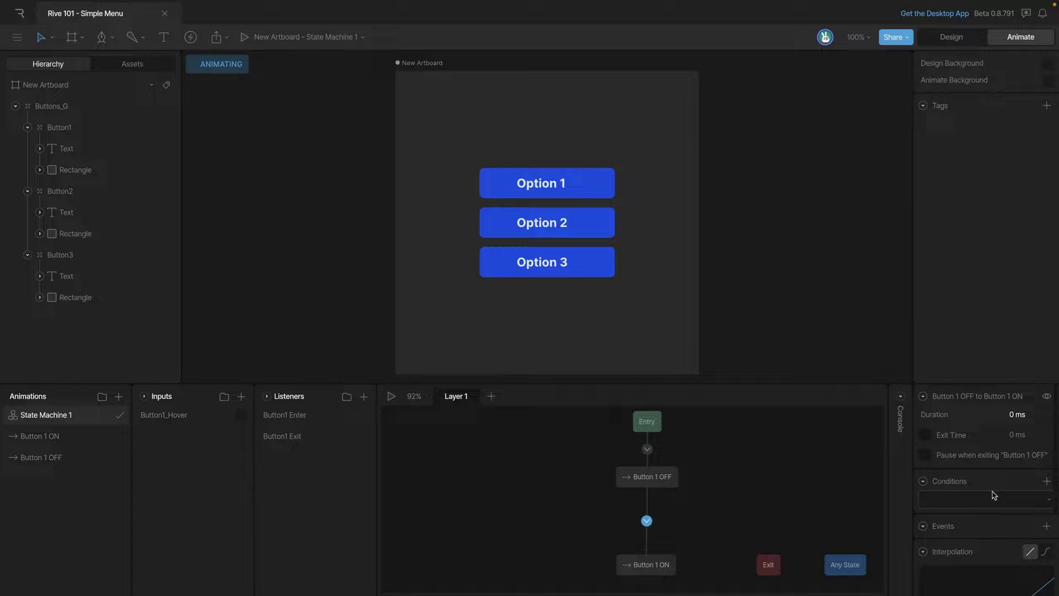
{"action": "left_click", "coordinate": [993, 496]}
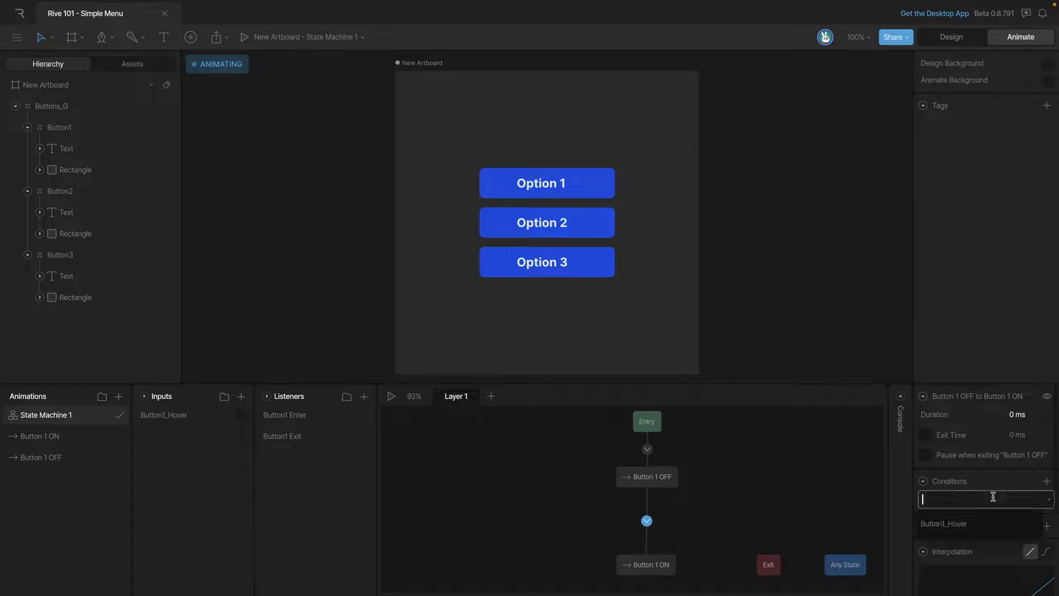
{"action": "left_click", "coordinate": [965, 529]}
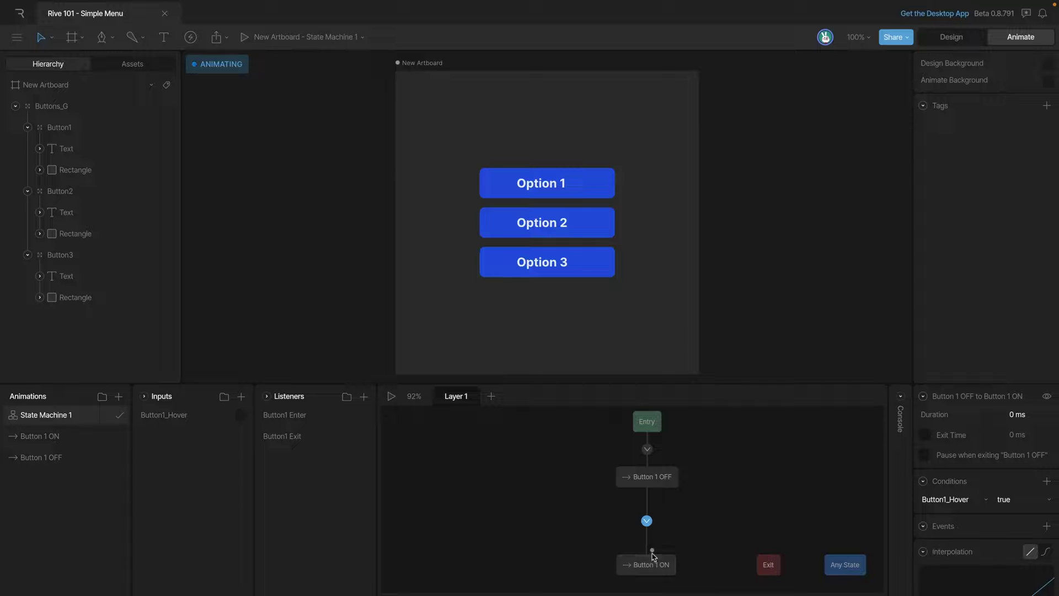
Add a return transition to Button 1 OFF requiring Button1_Hover false, then play the state machine.
{"action": "left_click_drag", "start_coordinate": [653, 556], "coordinate": [662, 491]}
{"action": "left_click", "coordinate": [647, 515]}
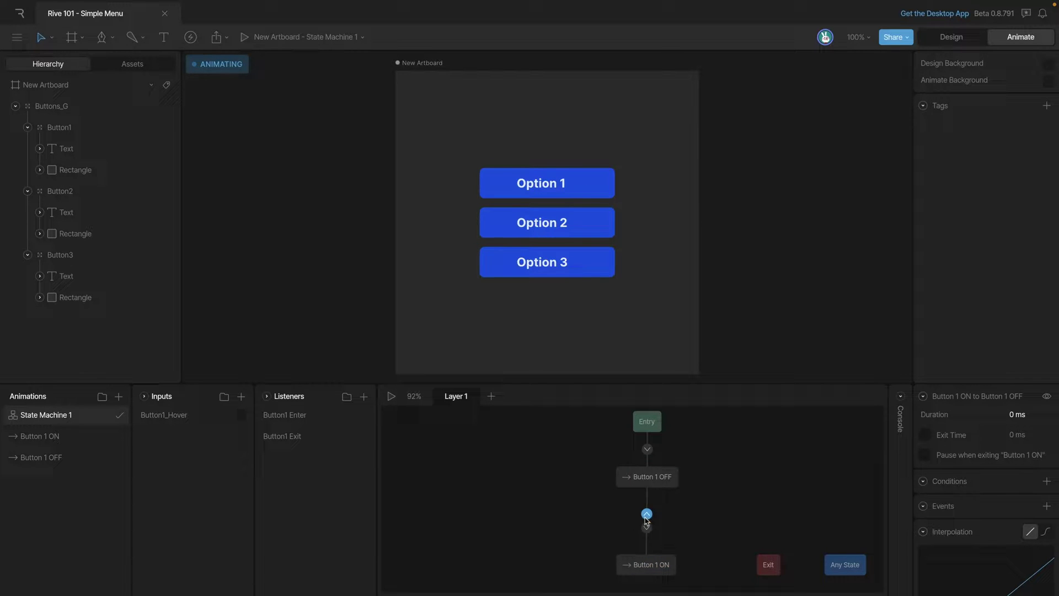
{"action": "left_click", "coordinate": [1047, 482]}
{"action": "left_click", "coordinate": [986, 497]}
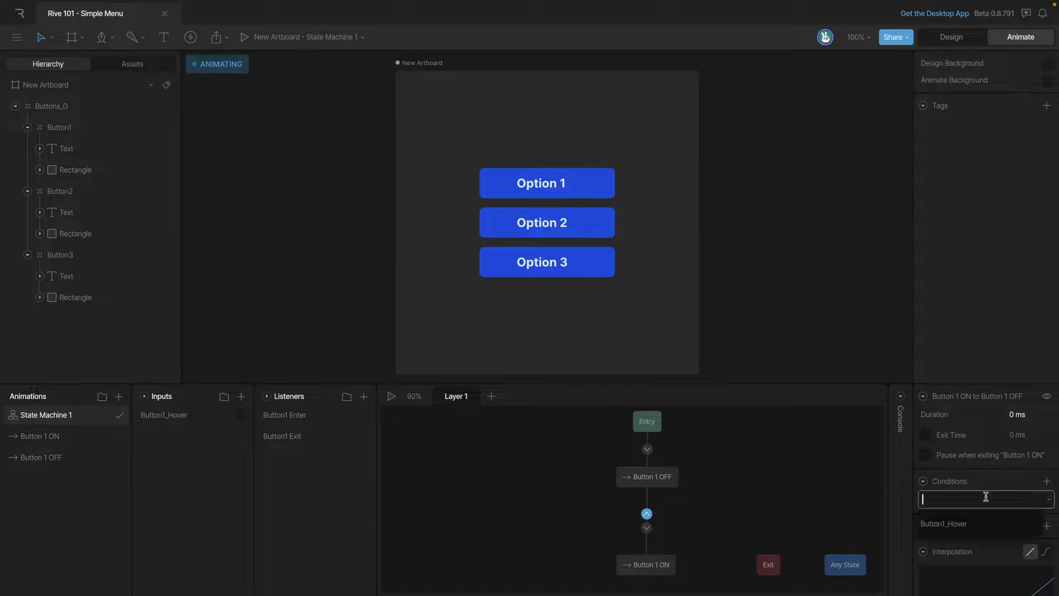
{"action": "left_click", "coordinate": [965, 525]}
{"action": "left_click", "coordinate": [1007, 504]}
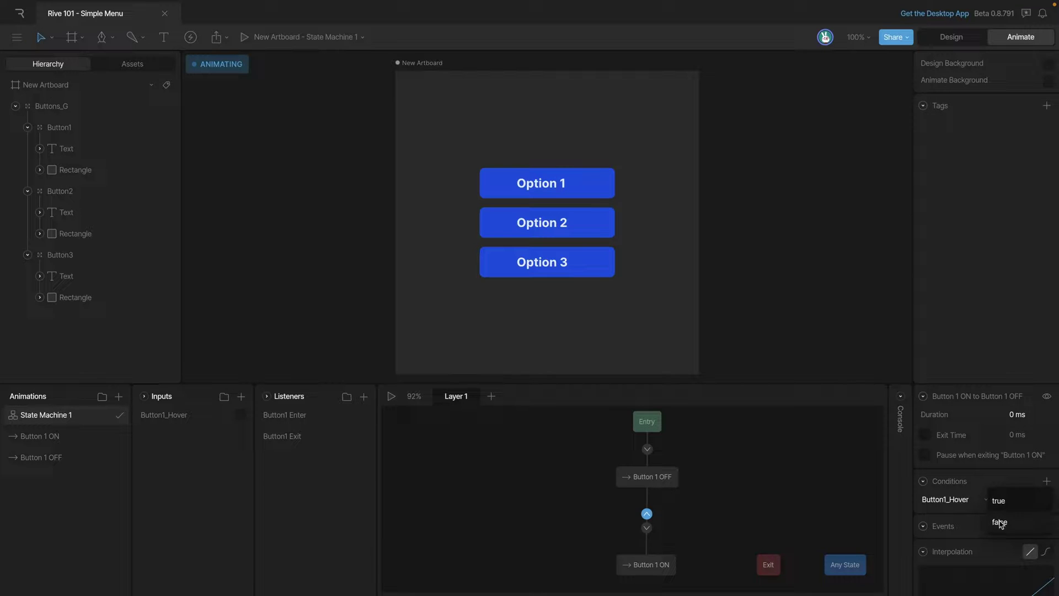
{"action": "left_click", "coordinate": [1000, 523]}
{"action": "left_click", "coordinate": [772, 509]}
{"action": "left_click", "coordinate": [391, 397]}
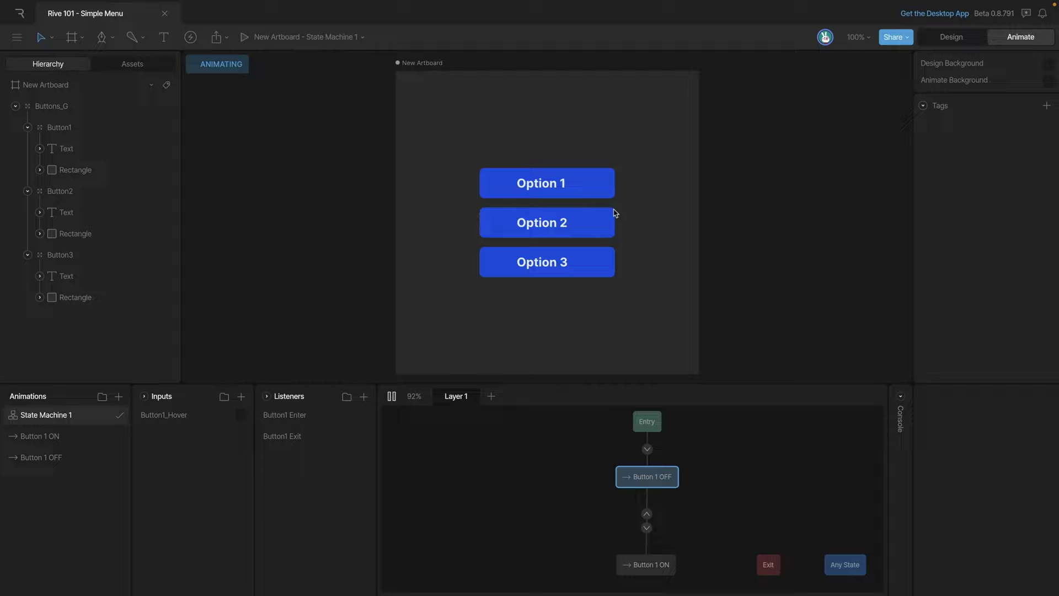
Set both Button 1 transitions to a 200 ms duration and stop the preview.
{"action": "mouse_move", "coordinate": [606, 198]}
{"action": "left_click", "coordinate": [646, 534]}
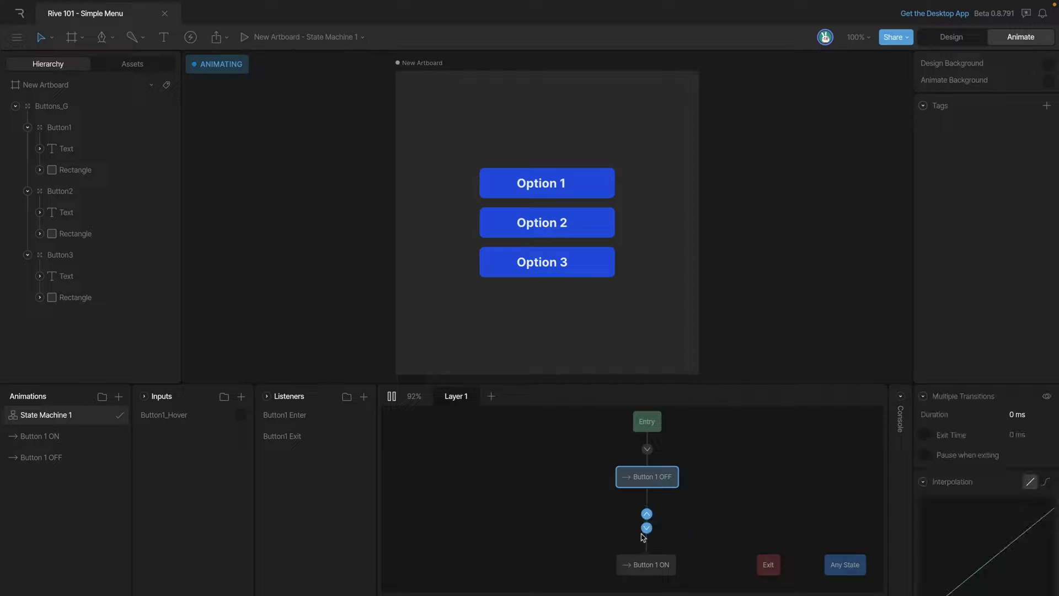
{"action": "left_click", "coordinate": [1015, 419]}
{"action": "type", "text": "200"}
{"action": "key", "text": "Return"}
{"action": "key", "text": "space"}
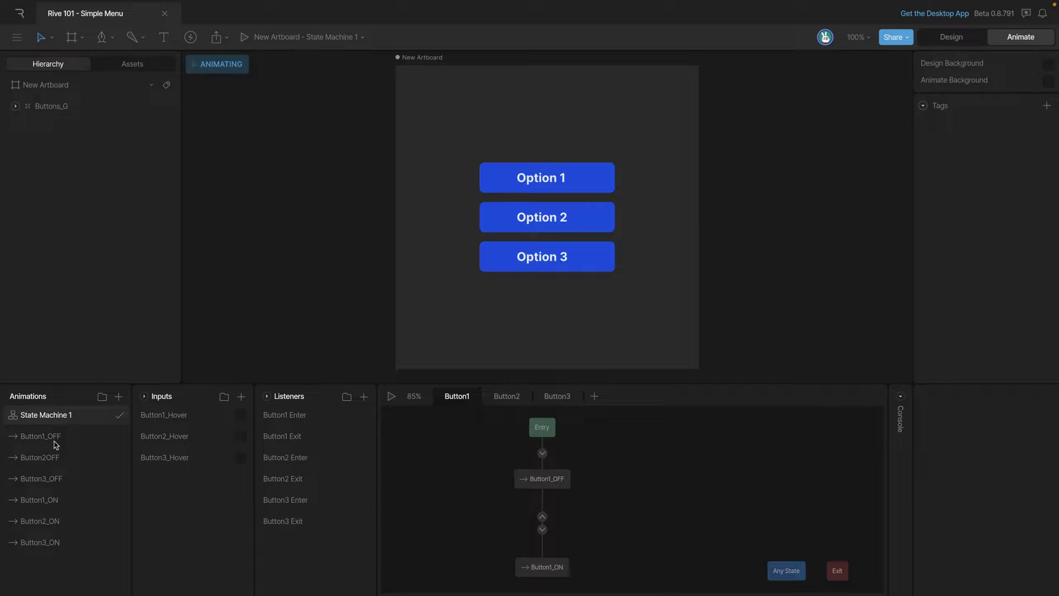
Preview the Button2/Button3 OFF and Button1–Button3 ON animations to check each colour.
{"action": "left_click", "coordinate": [54, 460]}
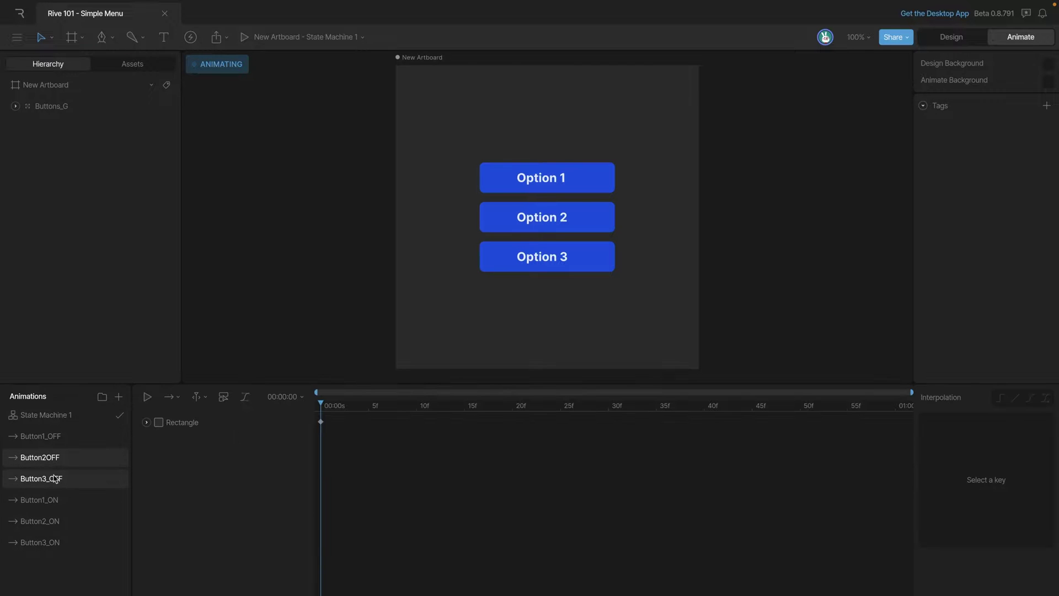
{"action": "left_click", "coordinate": [57, 479]}
{"action": "left_click", "coordinate": [57, 506]}
{"action": "left_click", "coordinate": [57, 522]}
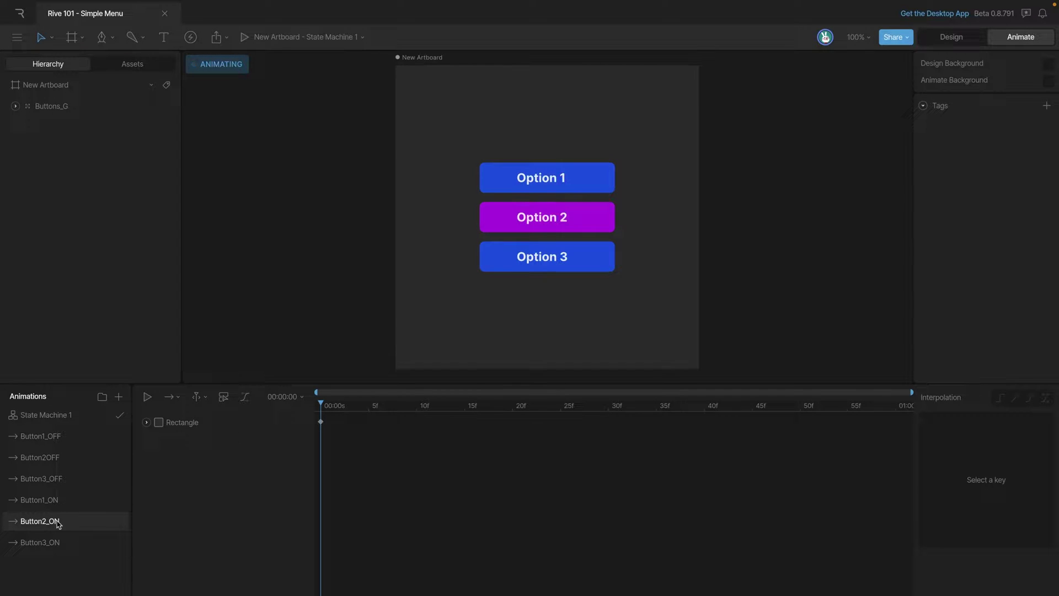
{"action": "left_click", "coordinate": [57, 543]}
Back in State Machine 1, view the Button2 and Button1 layers and play to test hovering.
{"action": "left_click", "coordinate": [47, 415]}
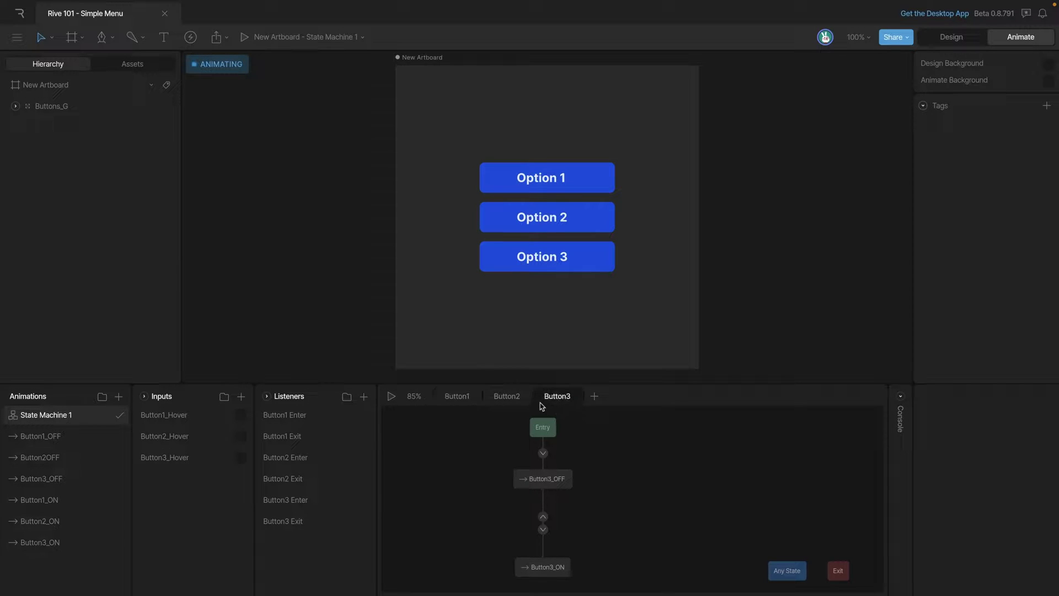
{"action": "left_click", "coordinate": [506, 400]}
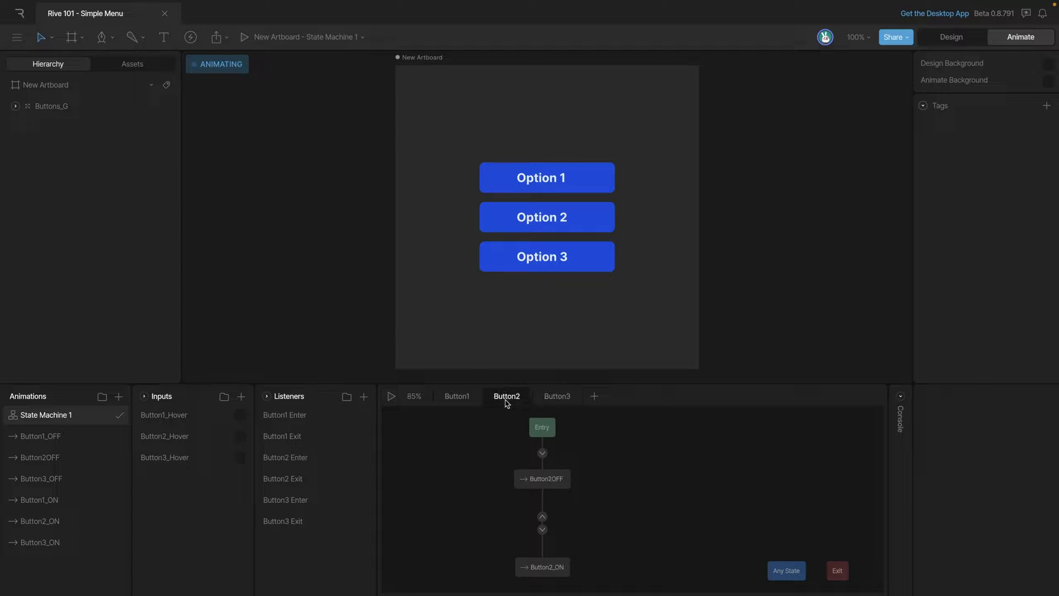
{"action": "left_click", "coordinate": [465, 403]}
{"action": "left_click", "coordinate": [392, 397]}
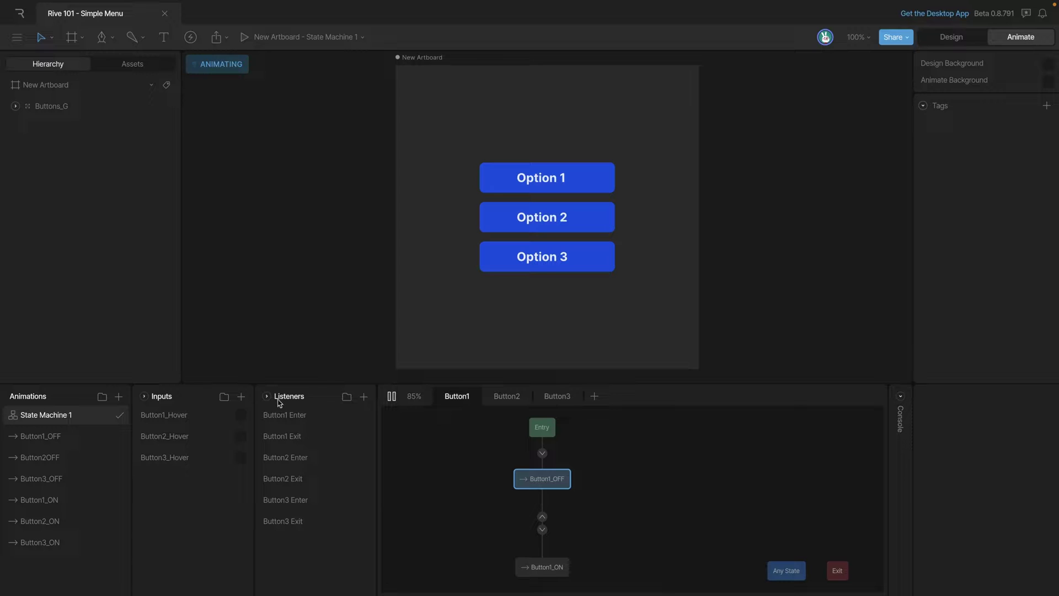
Add a Number input named ButtonSelected.
{"action": "left_click", "coordinate": [242, 398]}
{"action": "left_click", "coordinate": [257, 432]}
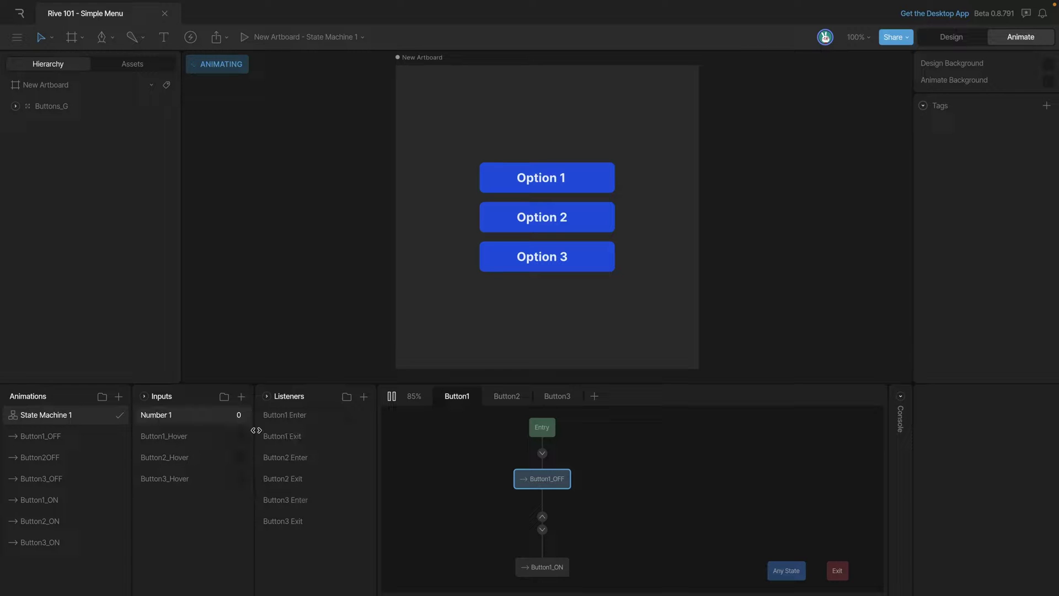
{"action": "double_click", "coordinate": [158, 415]}
{"action": "type", "text": "ButtonSelected"}
{"action": "key", "text": "Return"}
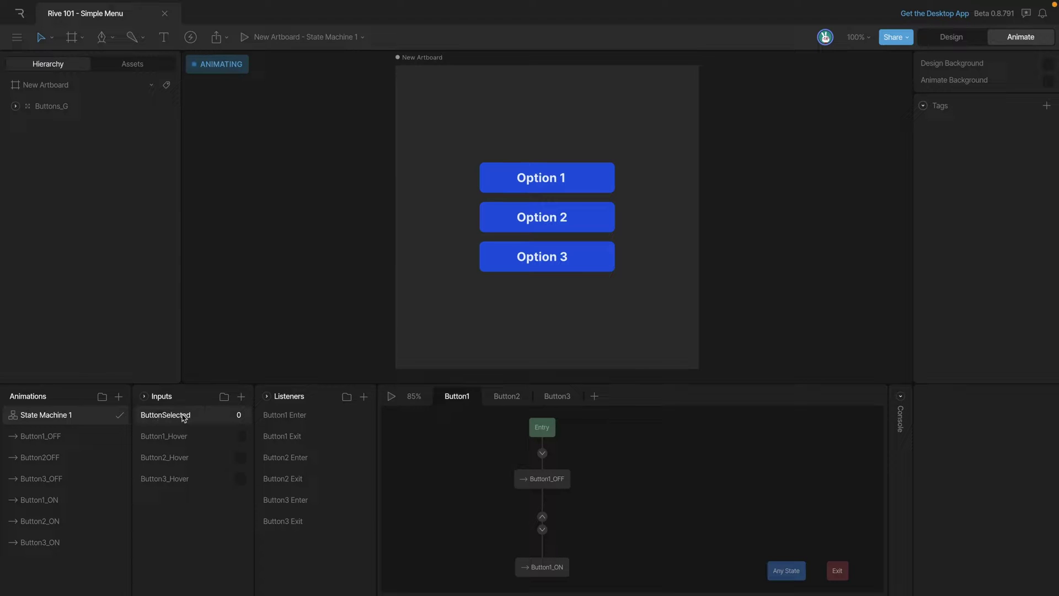
Add a Pointer Down listener targeting the Button1 group.
{"action": "left_click", "coordinate": [15, 106]}
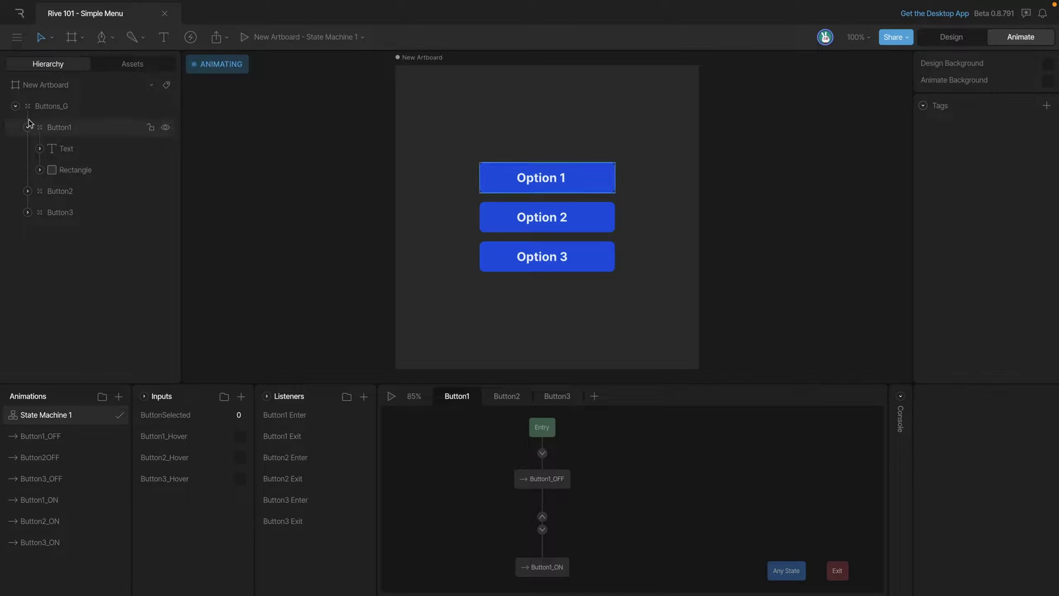
{"action": "left_click", "coordinate": [33, 127]}
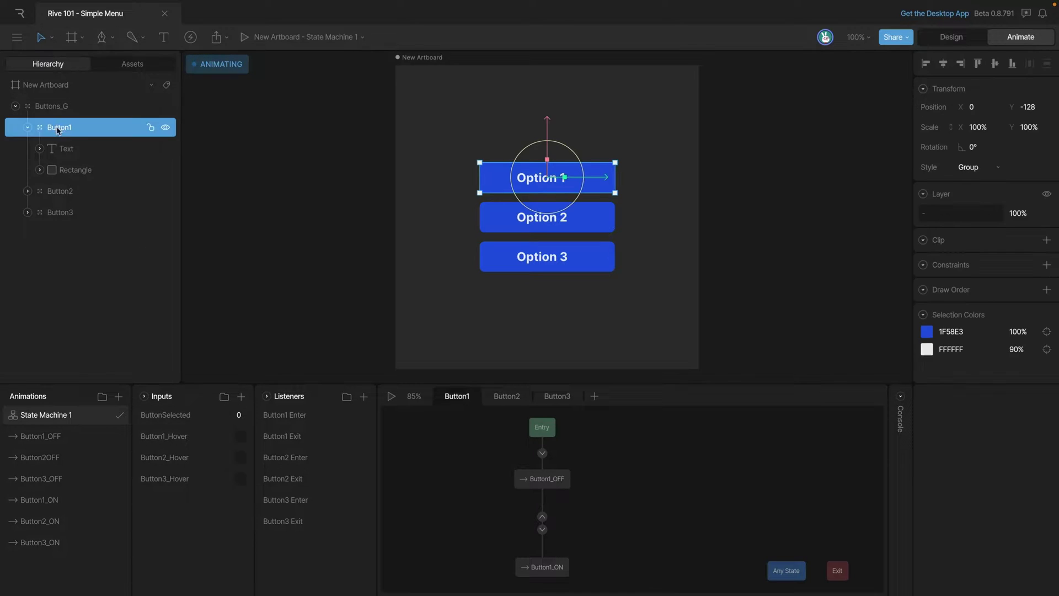
{"action": "left_click", "coordinate": [364, 398]}
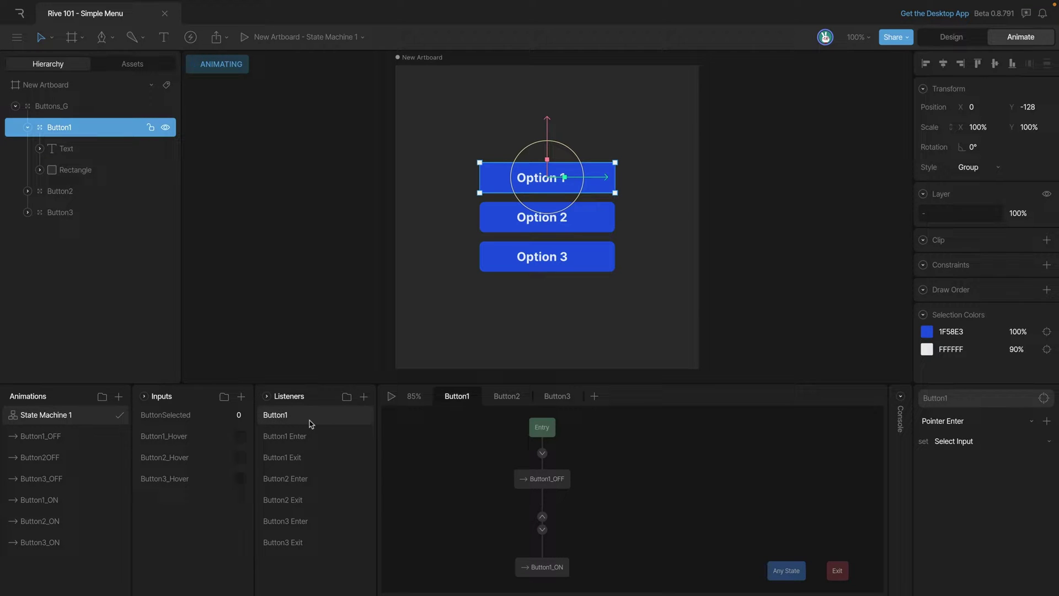
{"action": "left_click", "coordinate": [945, 422]}
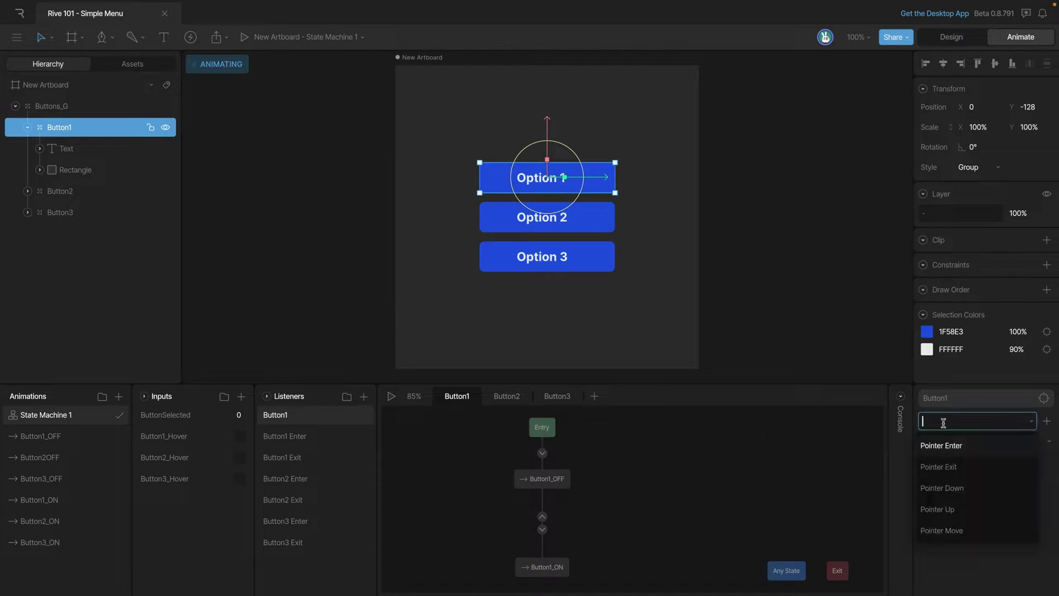
{"action": "left_click", "coordinate": [945, 489]}
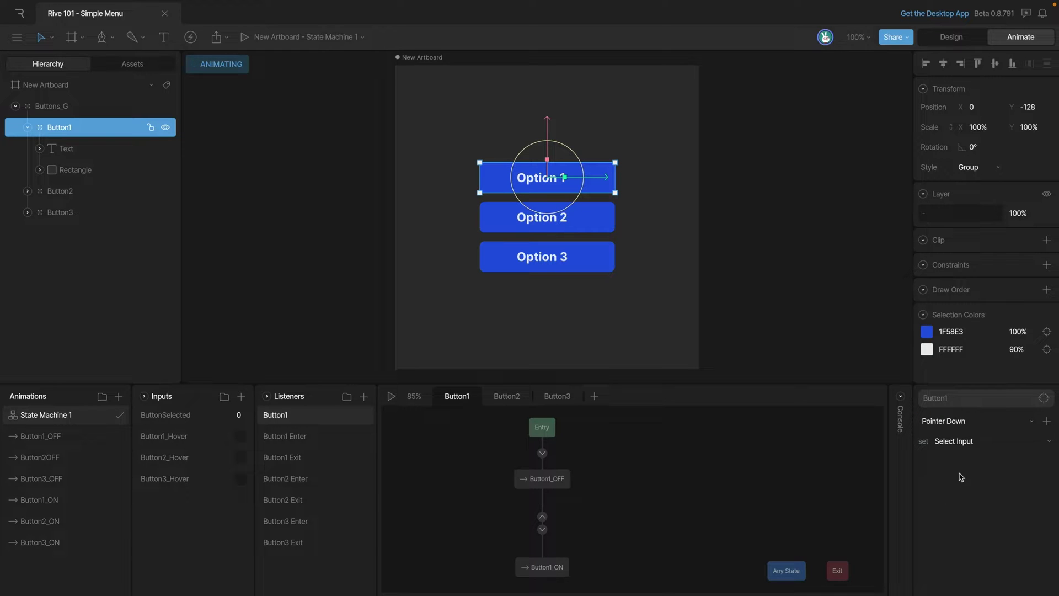
Make the listener set ButtonSelected to 1 and rename it Button1 Down.
{"action": "left_click", "coordinate": [962, 443]}
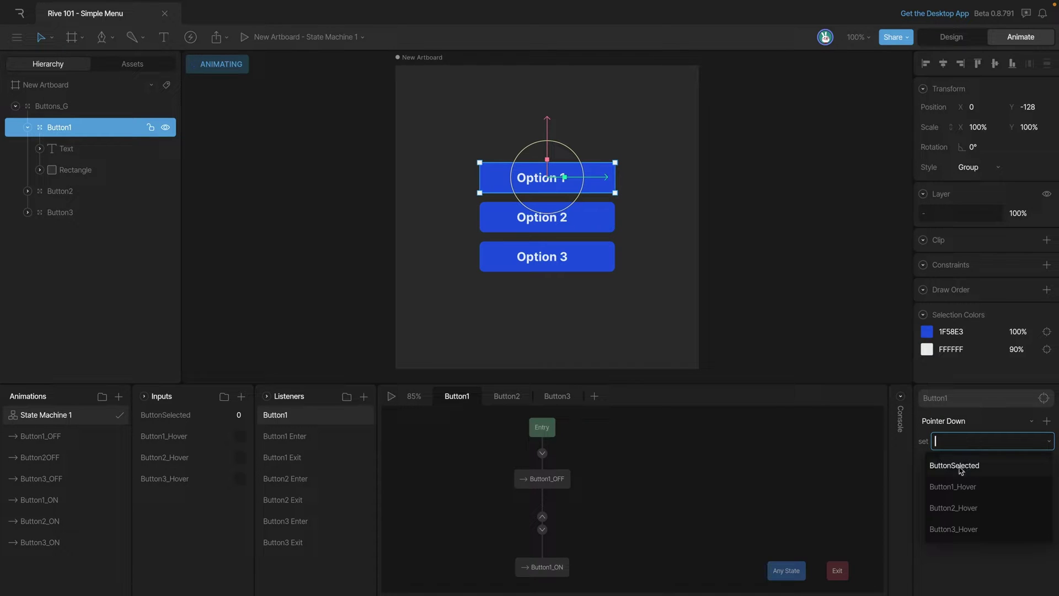
{"action": "left_click", "coordinate": [960, 468]}
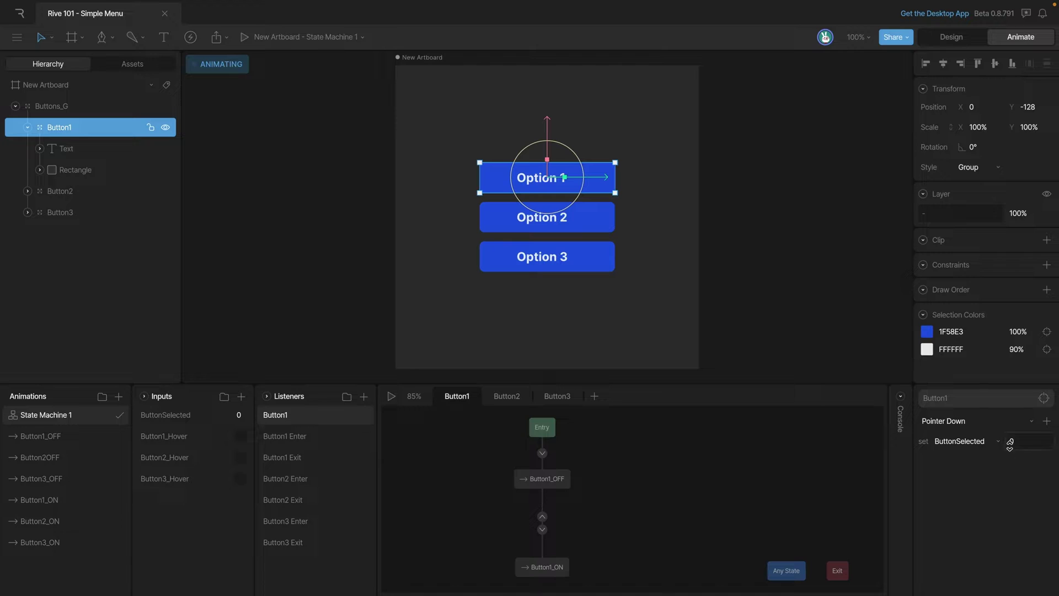
{"action": "left_click", "coordinate": [1014, 441]}
{"action": "type", "text": "1"}
{"action": "key", "text": "Return"}
{"action": "double_click", "coordinate": [303, 417]}
{"action": "key", "text": "Right"}
{"action": "type", "text": "Down"}
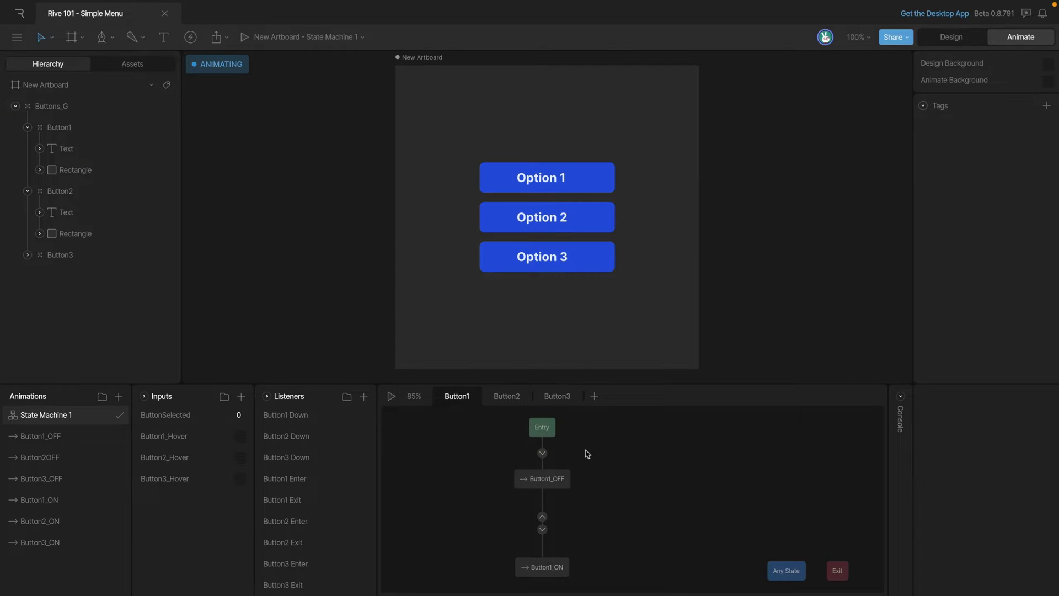
{"action": "left_click", "coordinate": [304, 421]}
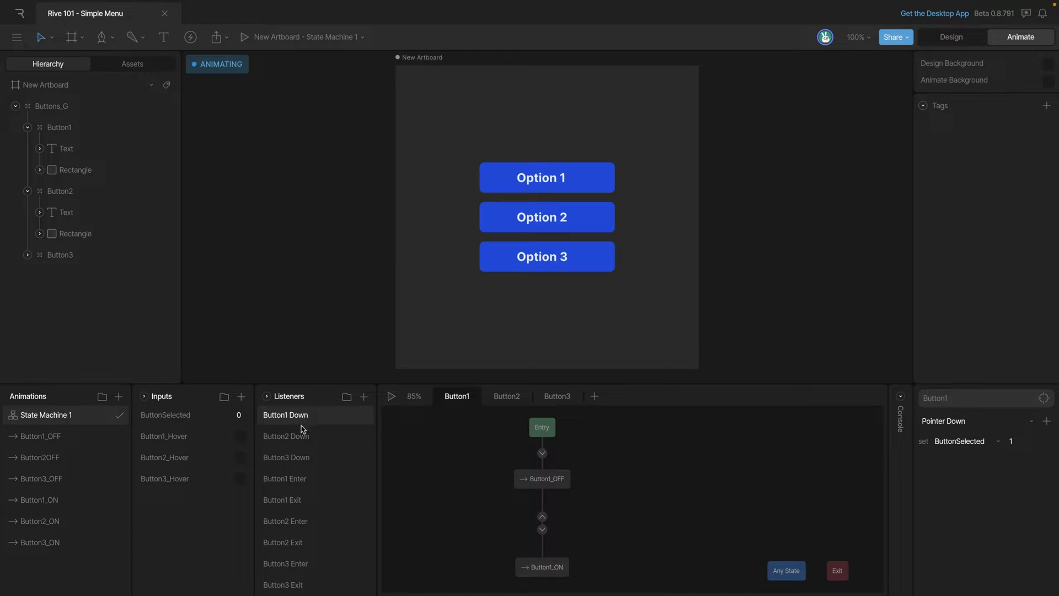
{"action": "left_click", "coordinate": [301, 438]}
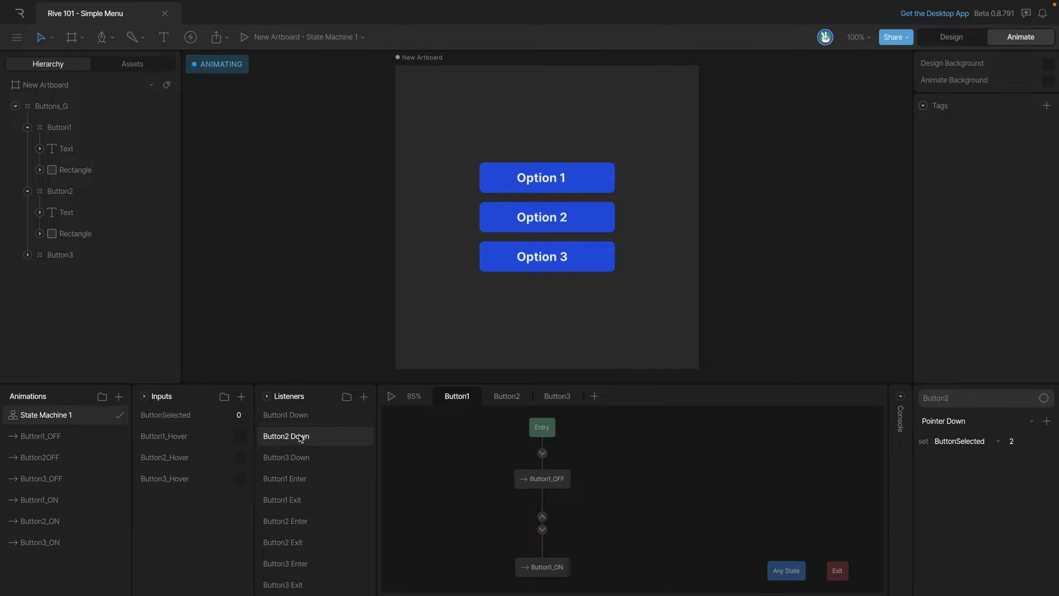
{"action": "left_click", "coordinate": [299, 458]}
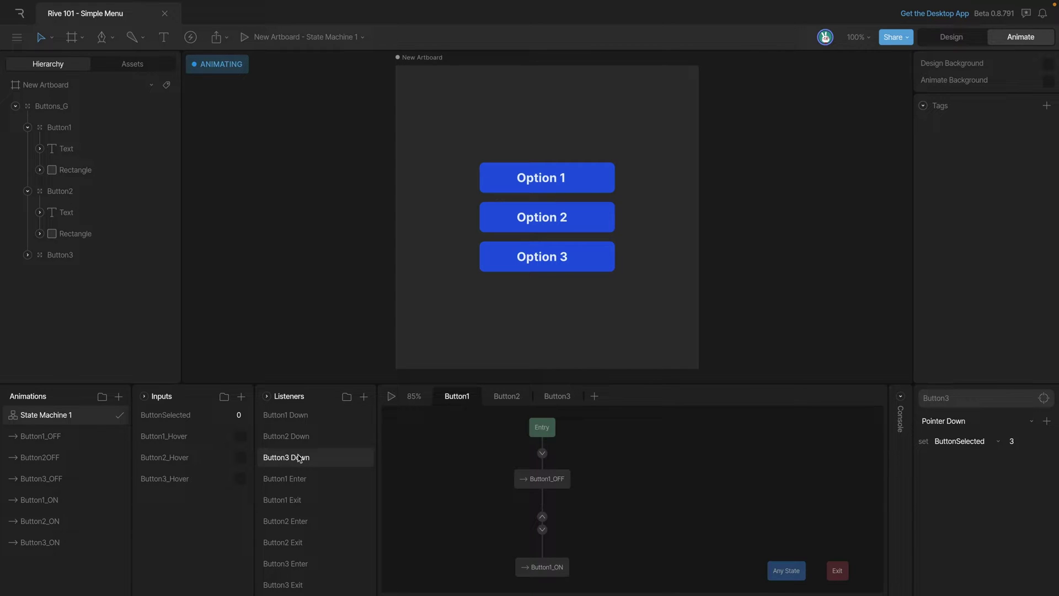
{"action": "left_click", "coordinate": [391, 396]}
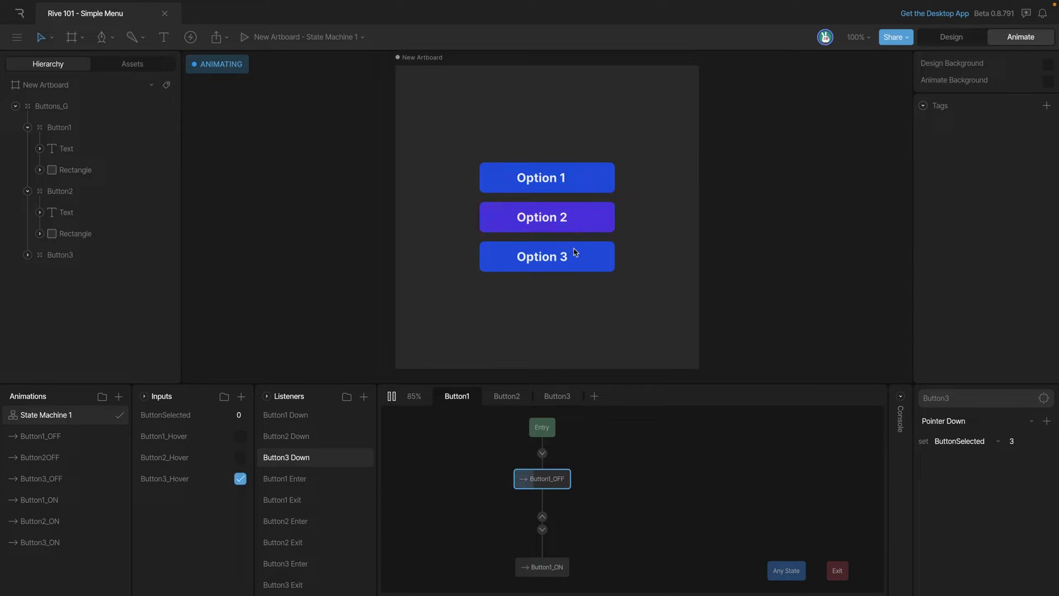
{"action": "left_click", "coordinate": [574, 178]}
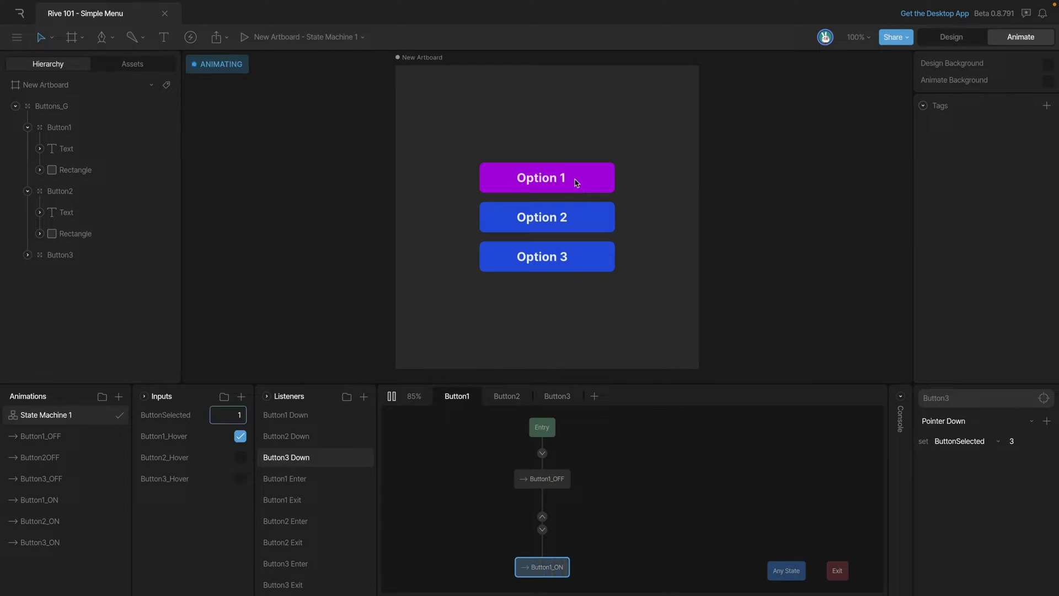
{"action": "left_click", "coordinate": [579, 251]}
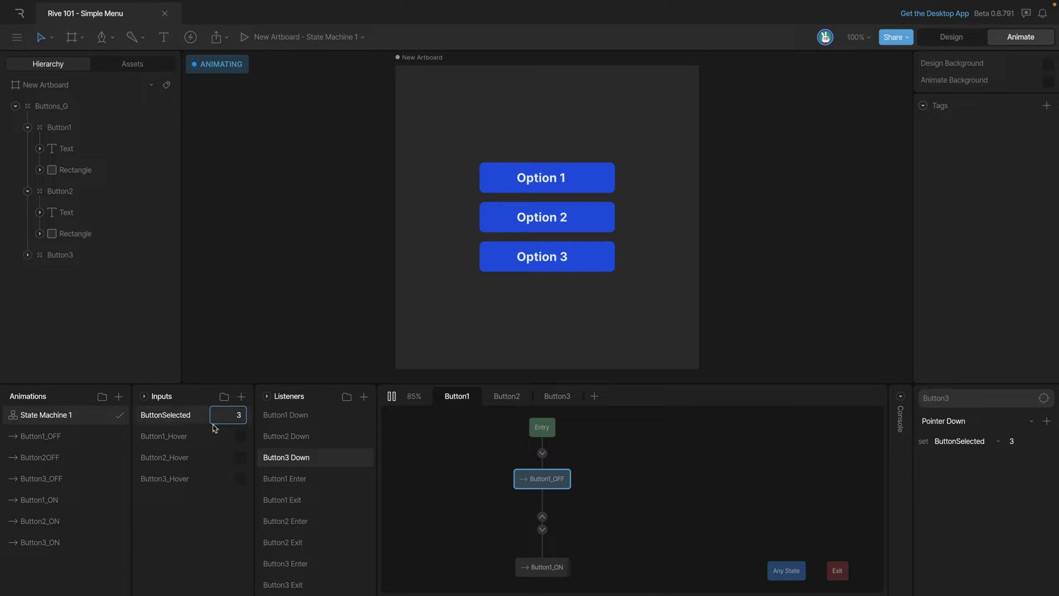
{"action": "left_click", "coordinate": [578, 217]}
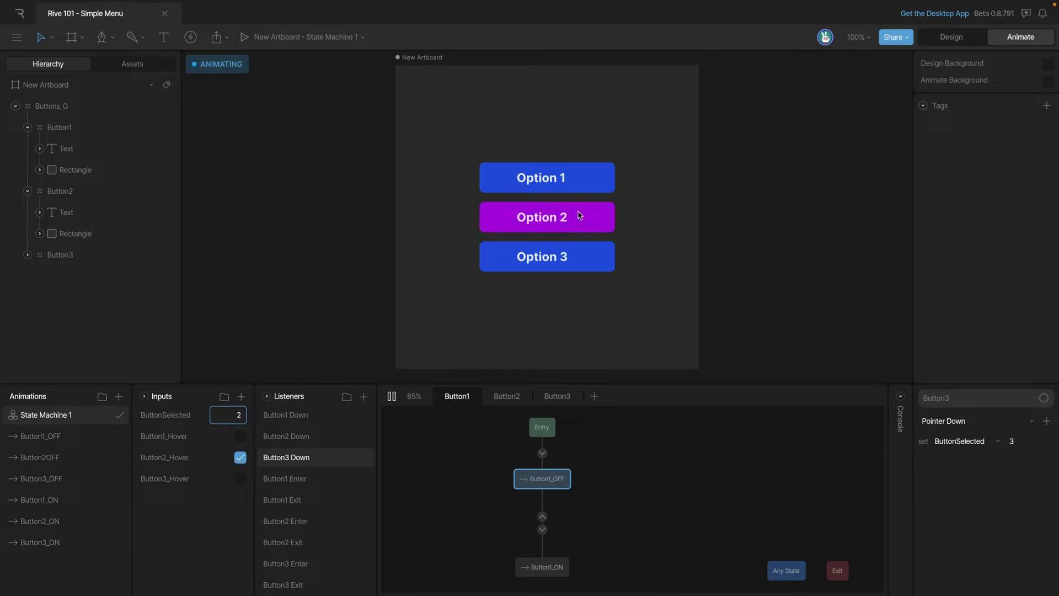
{"action": "key", "text": "space"}
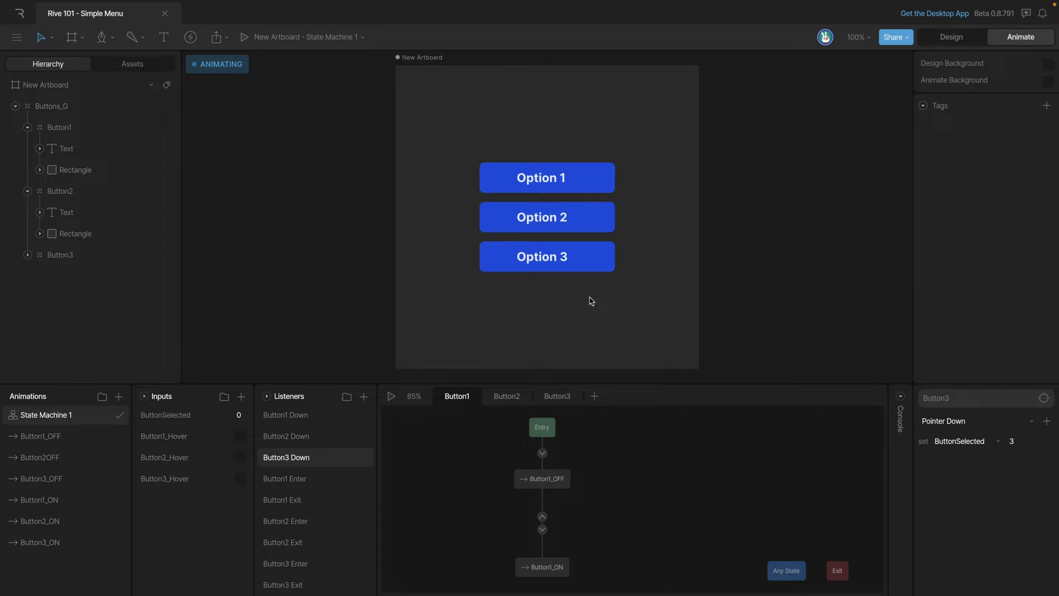
{"action": "left_click", "coordinate": [460, 501]}
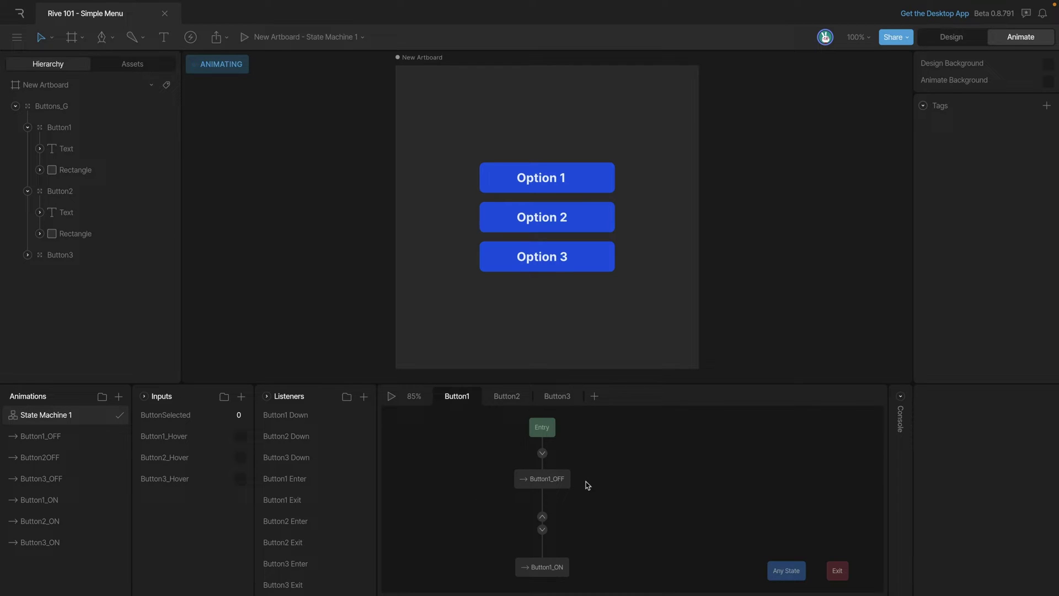
Add a ButtonSelected != 1 condition to Button1's ON-to-OFF transition, then play and click Option 1 to test.
{"action": "mouse_move", "coordinate": [583, 568]}
{"action": "mouse_move", "coordinate": [581, 473]}
{"action": "left_click", "coordinate": [543, 517]}
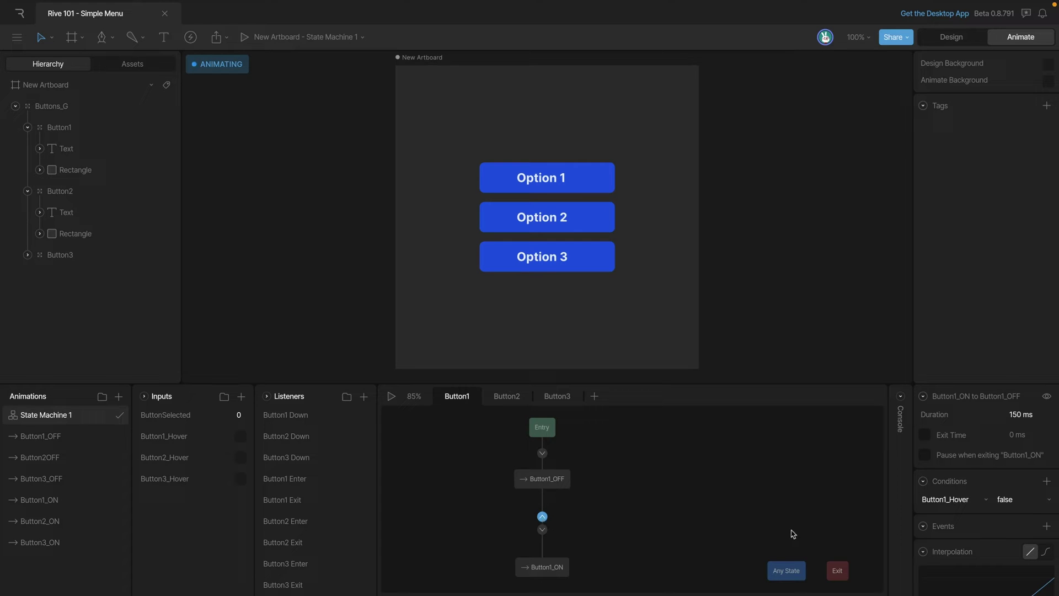
{"action": "left_click", "coordinate": [1046, 482]}
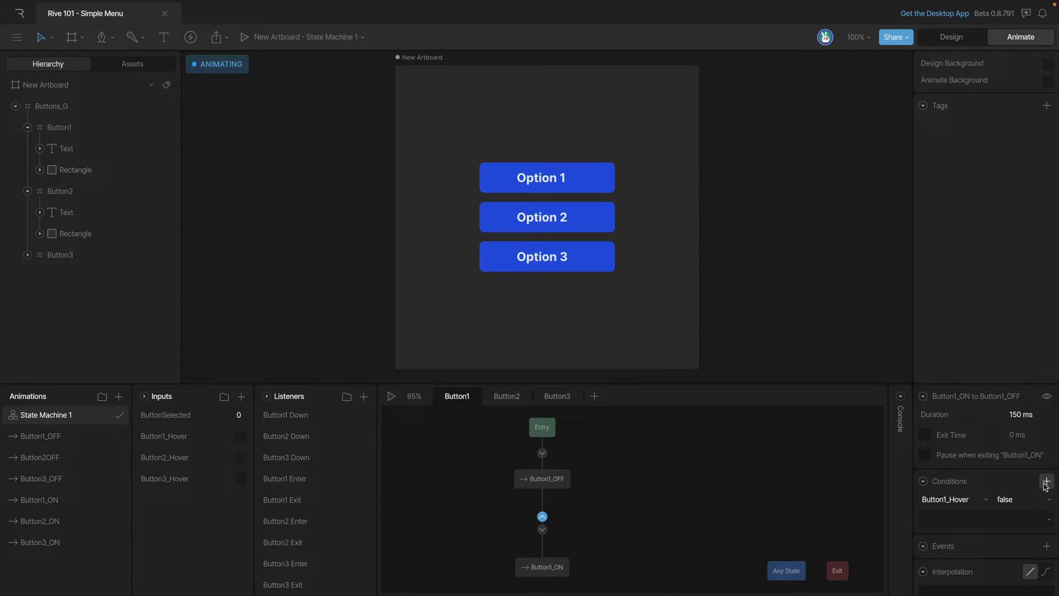
{"action": "left_click", "coordinate": [1015, 520]}
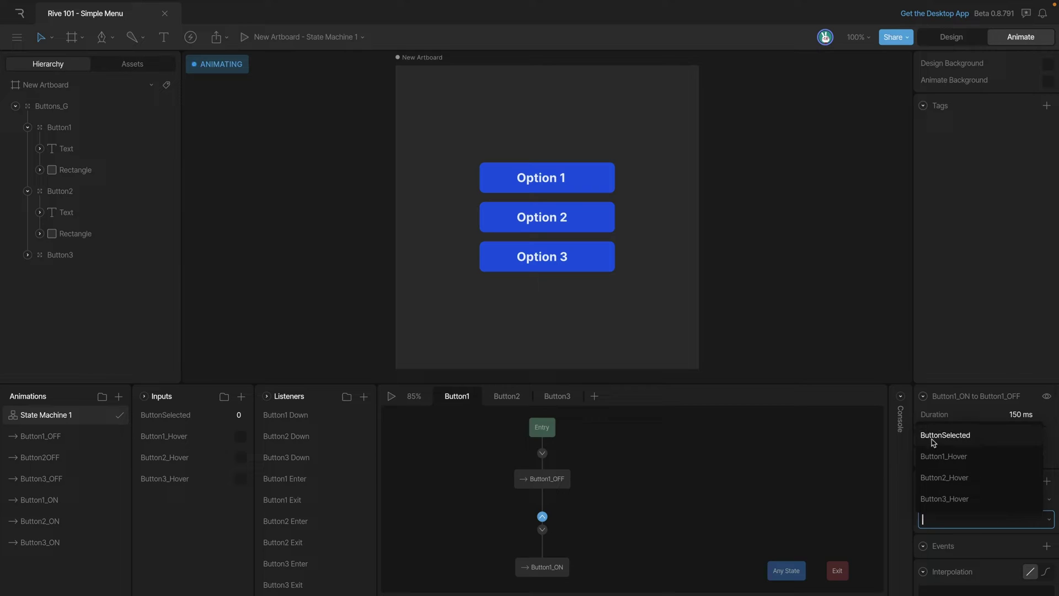
{"action": "left_click", "coordinate": [969, 439]}
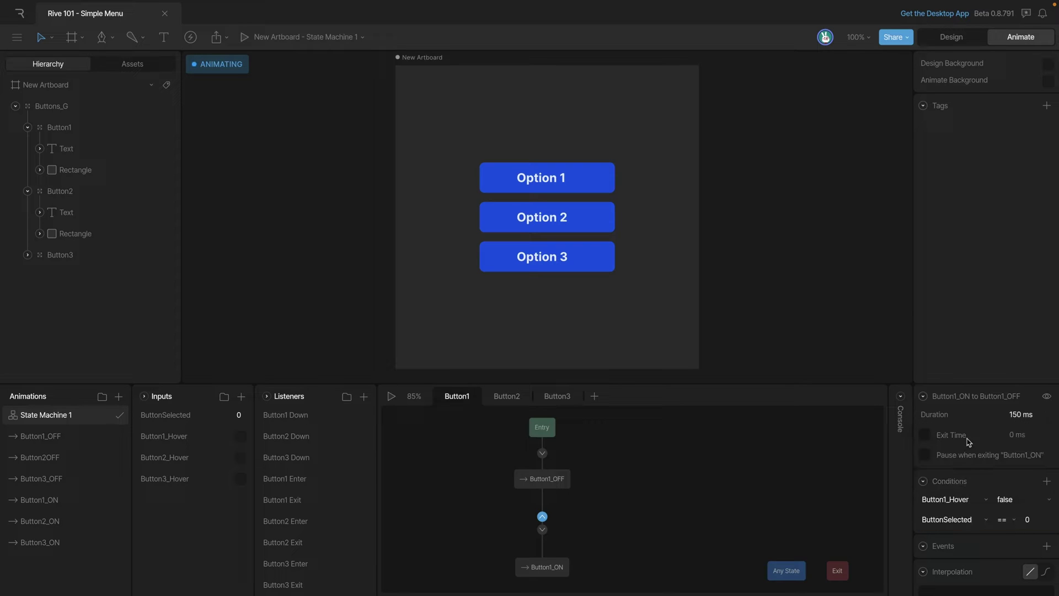
{"action": "left_click", "coordinate": [1010, 524]}
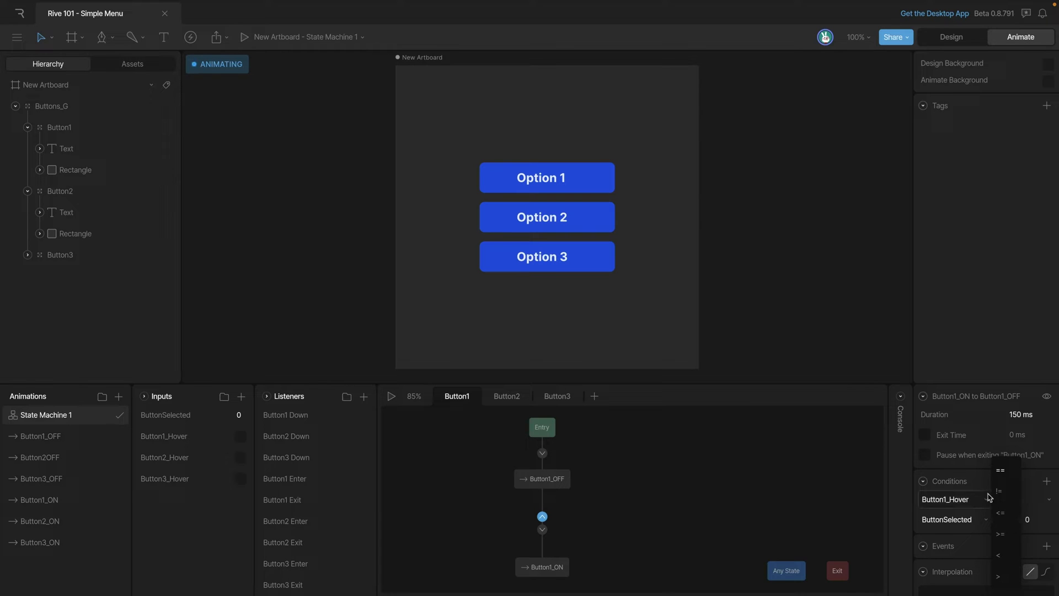
{"action": "left_click", "coordinate": [1001, 497]}
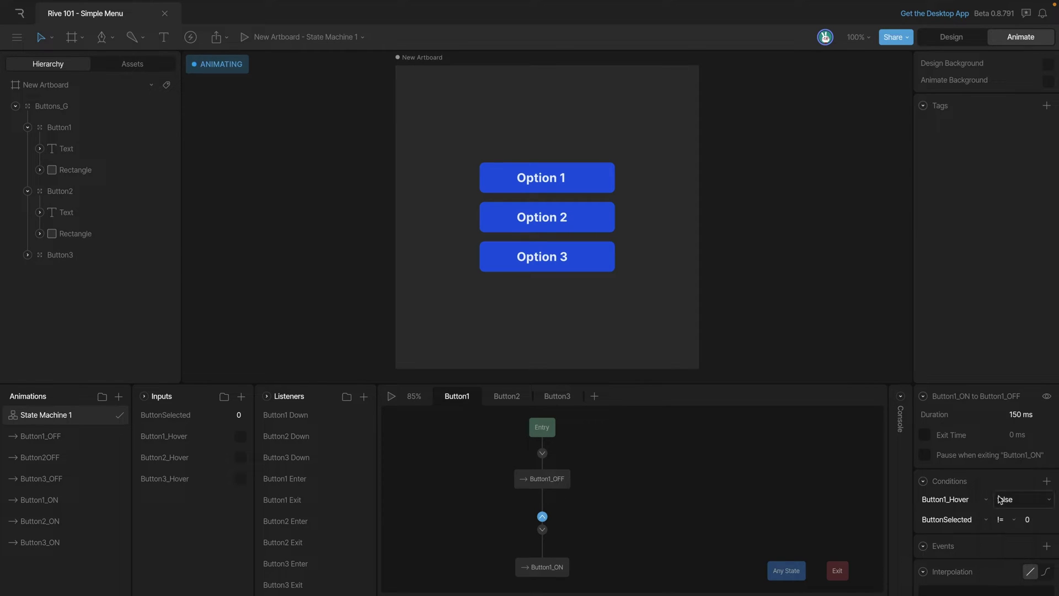
{"action": "left_click", "coordinate": [1027, 521]}
{"action": "type", "text": "1"}
{"action": "key", "text": "Return"}
{"action": "left_click", "coordinate": [392, 399]}
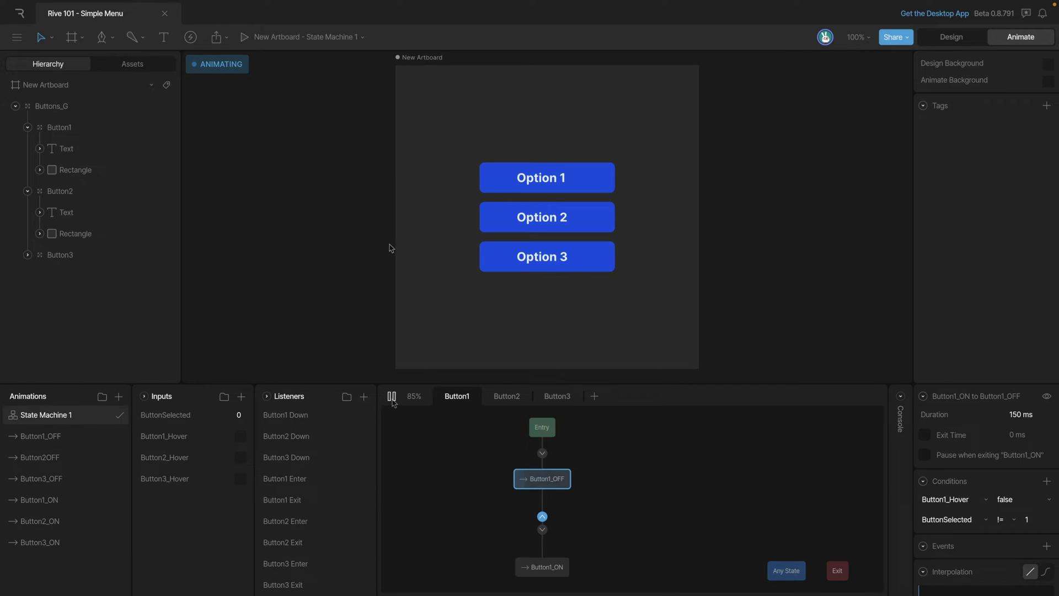
{"action": "left_click", "coordinate": [594, 179]}
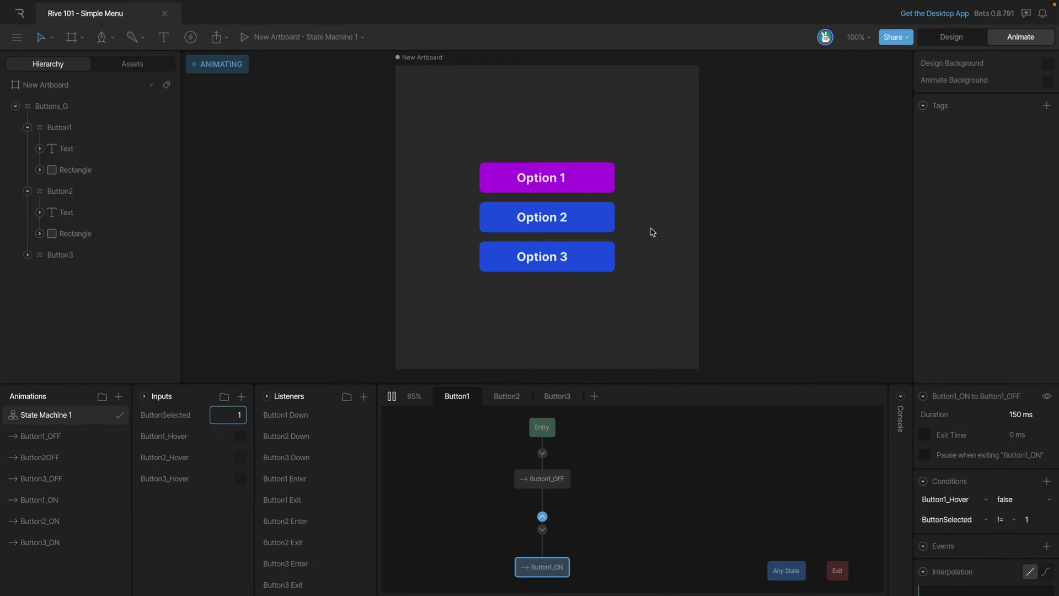
Stop the preview and check the ButtonSelected != conditions on Button2's and Button3's ON→OFF transitions.
{"action": "key", "text": "space"}
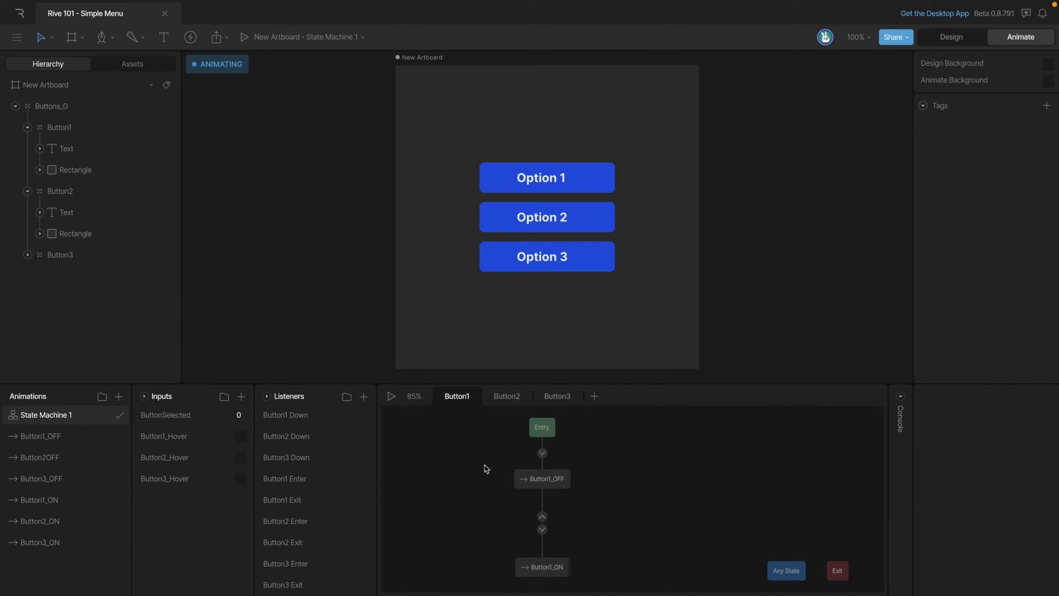
{"action": "left_click", "coordinate": [508, 402]}
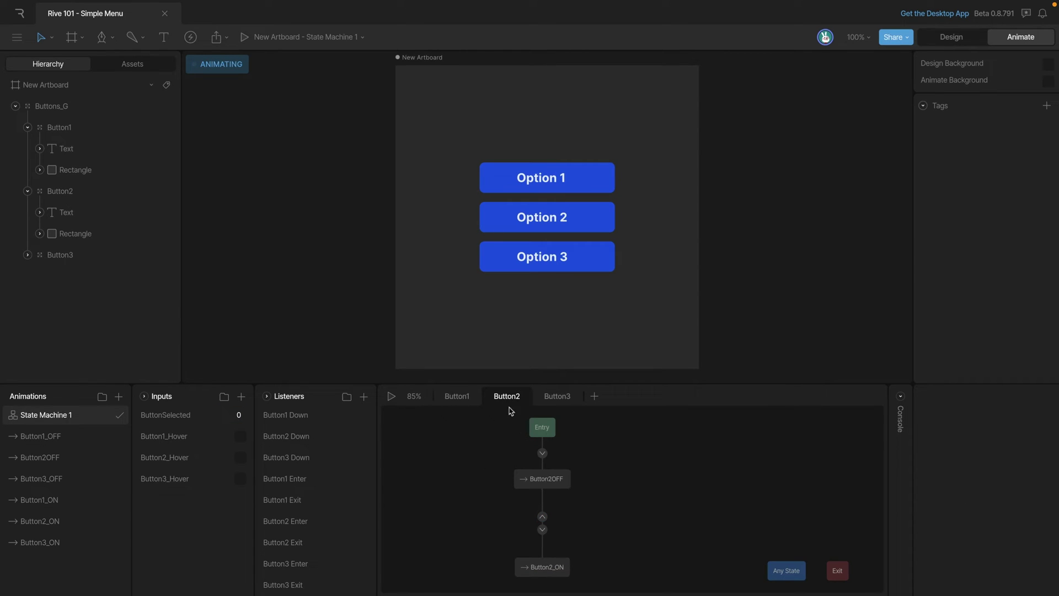
{"action": "left_click", "coordinate": [543, 517]}
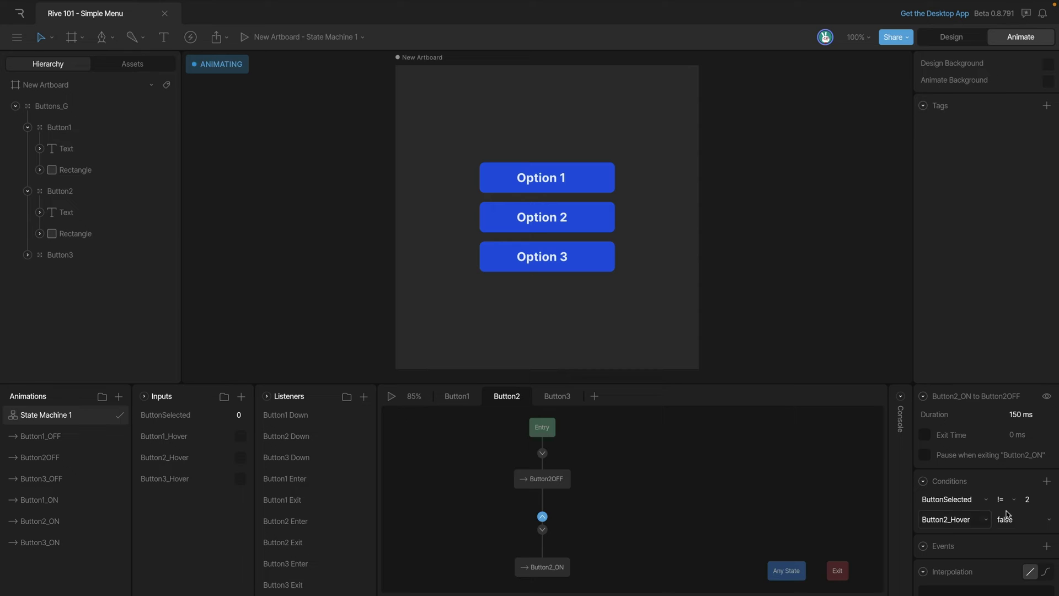
{"action": "left_click", "coordinate": [557, 400]}
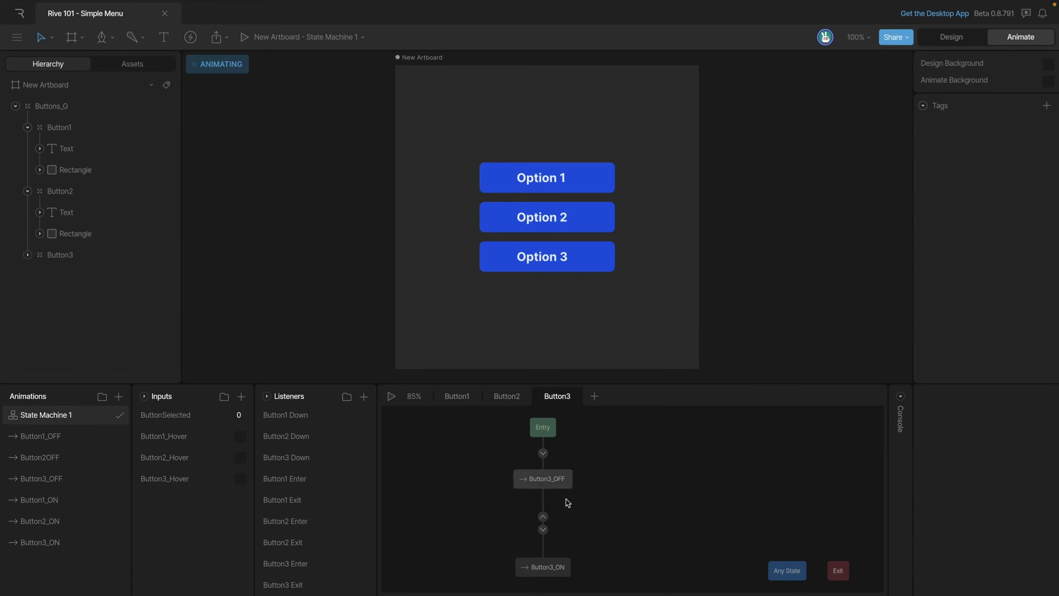
{"action": "left_click", "coordinate": [543, 517]}
{"action": "left_click", "coordinate": [754, 491]}
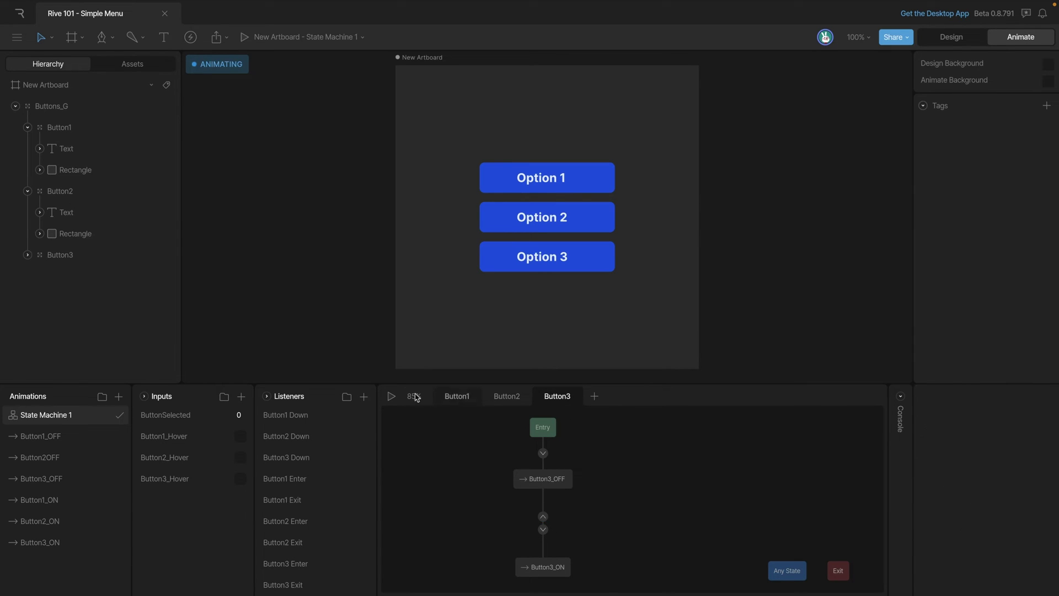